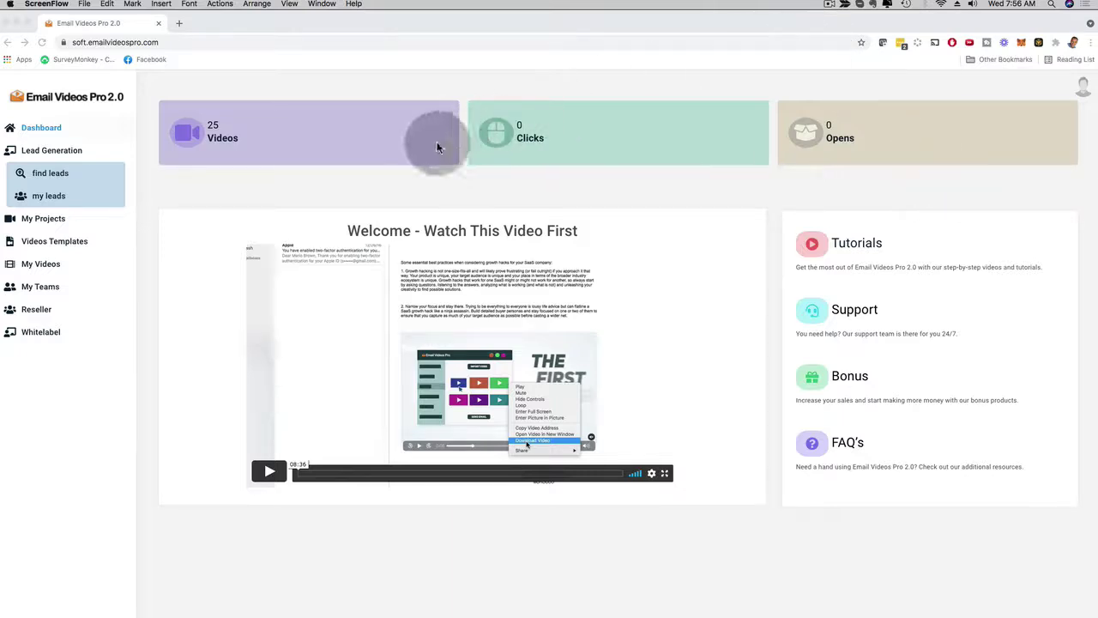
Open the Whitelabel page and focus its Welcome video, Support and Training URL fields.
left_click(313, 185)
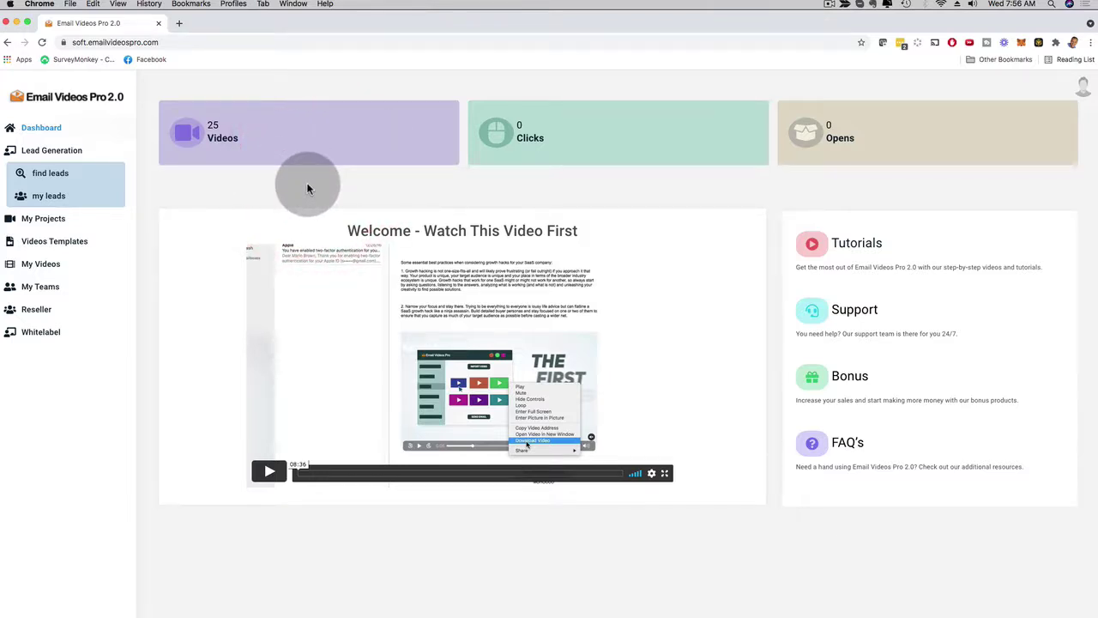
left_click(93, 373)
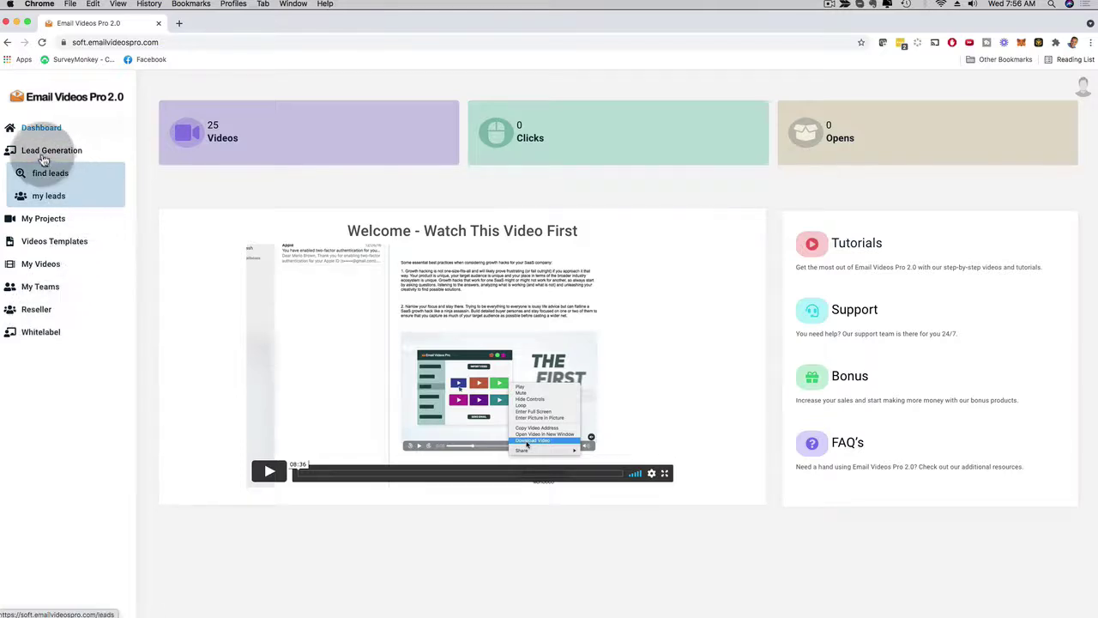
left_click(79, 381)
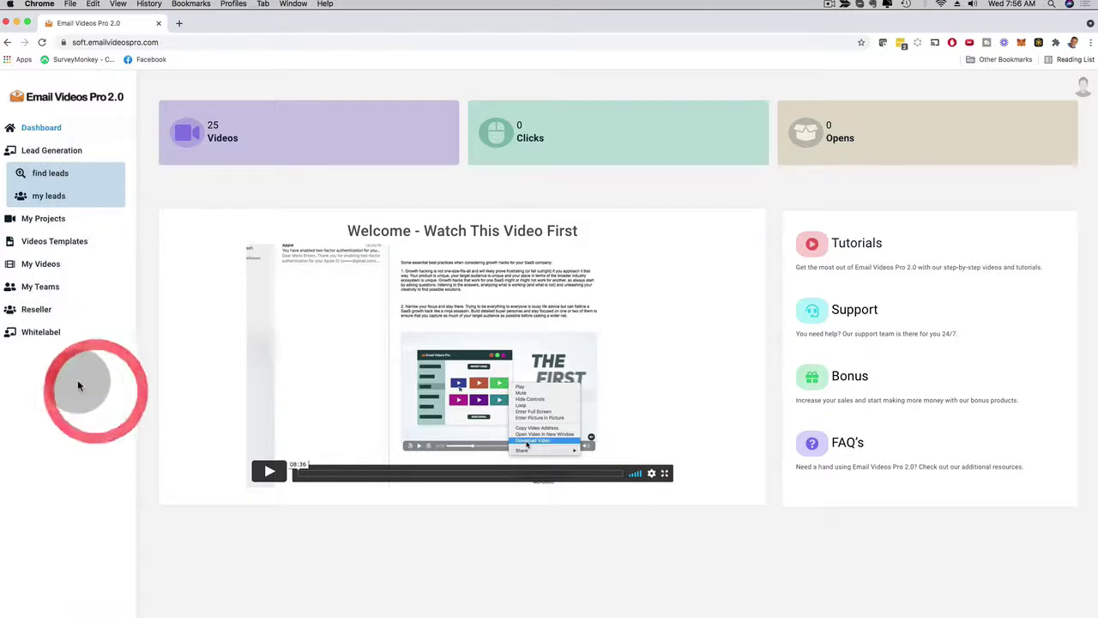
left_click(39, 336)
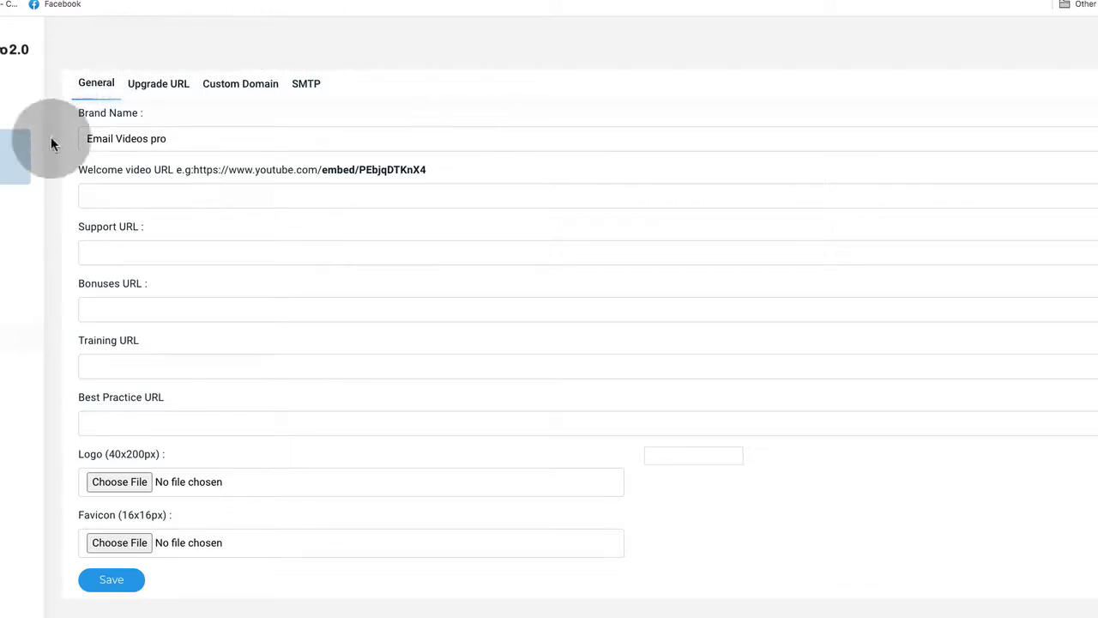
left_click(111, 196)
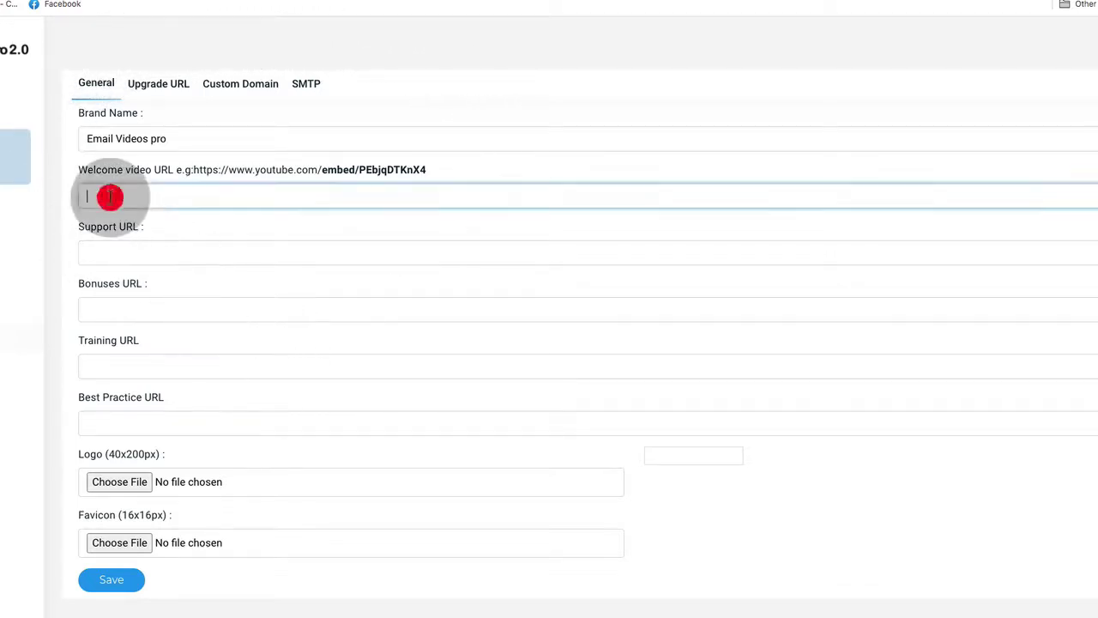
left_click(99, 252)
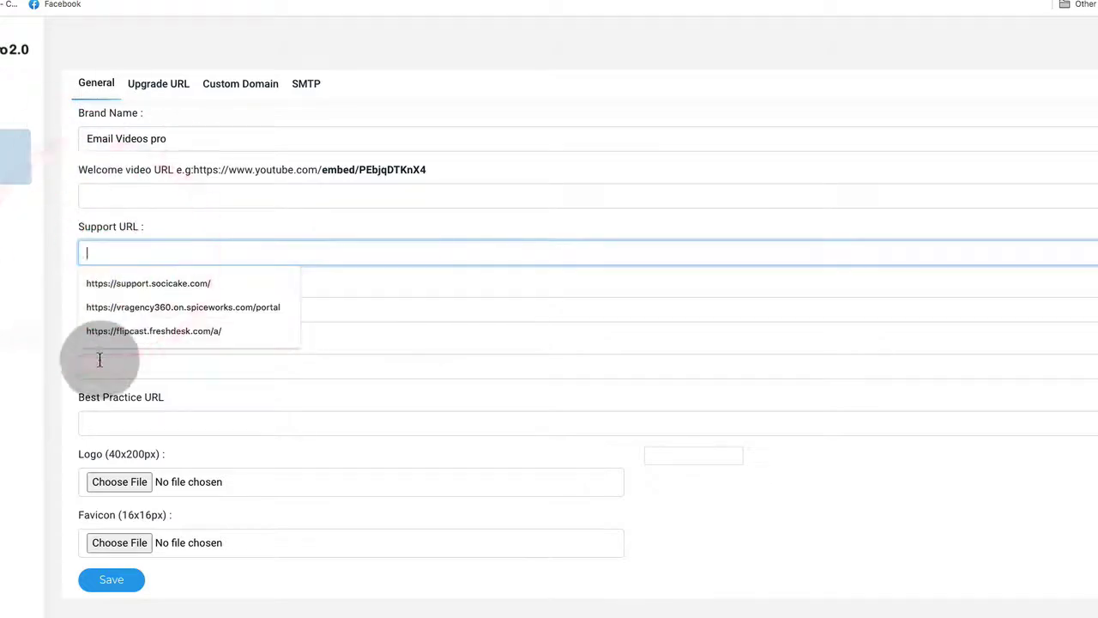
left_click(98, 361)
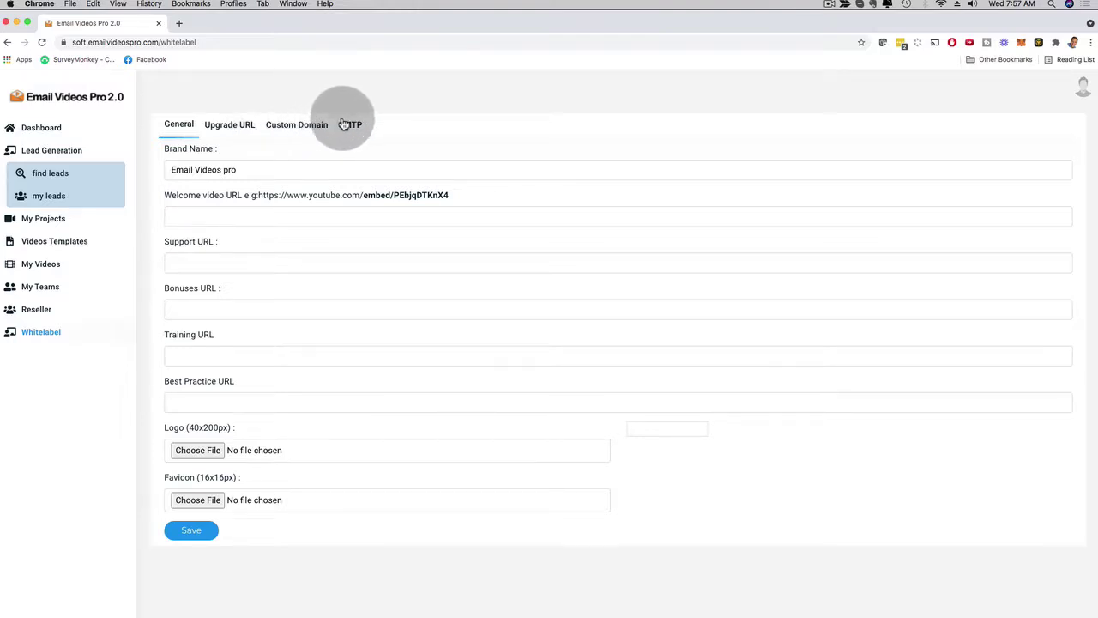
Open the Reseller page, start a new user, then close that form without saving.
left_click(39, 315)
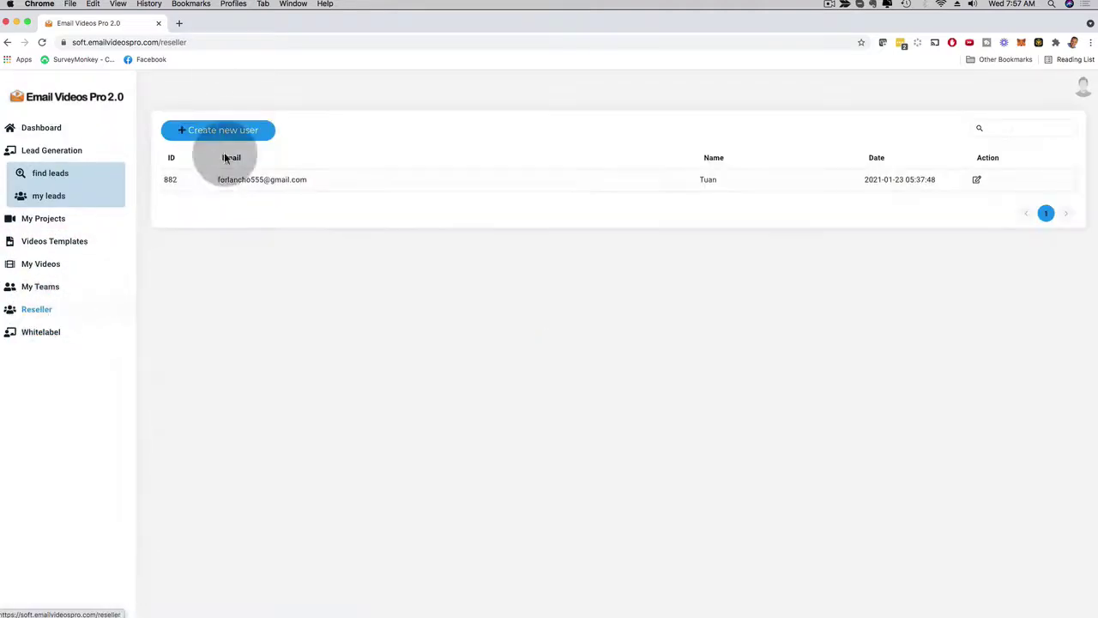
left_click(224, 138)
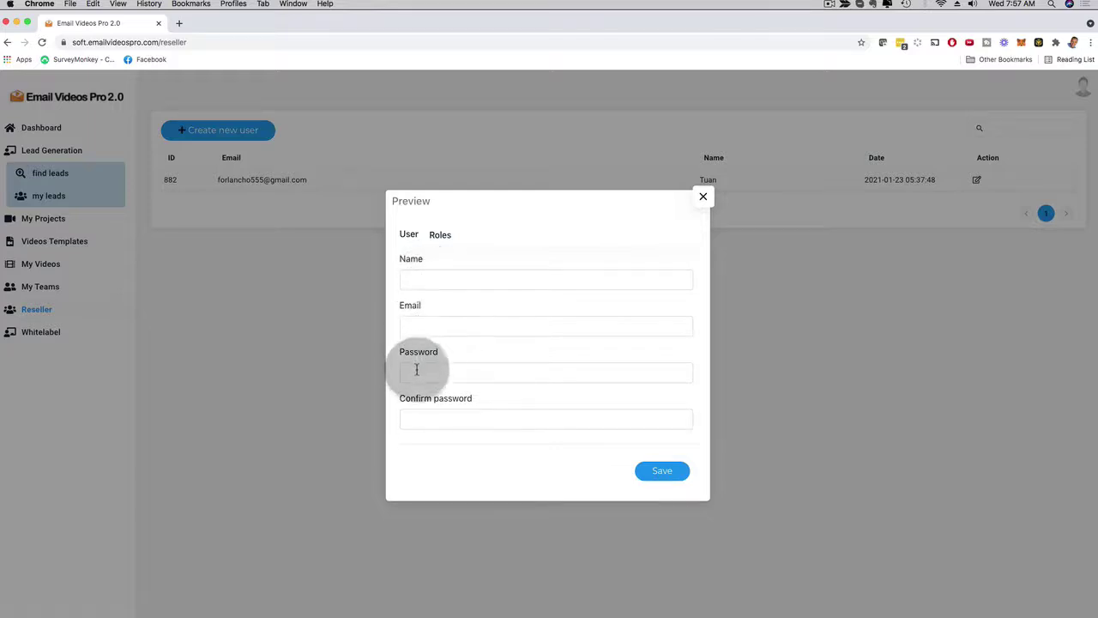
left_click(702, 200)
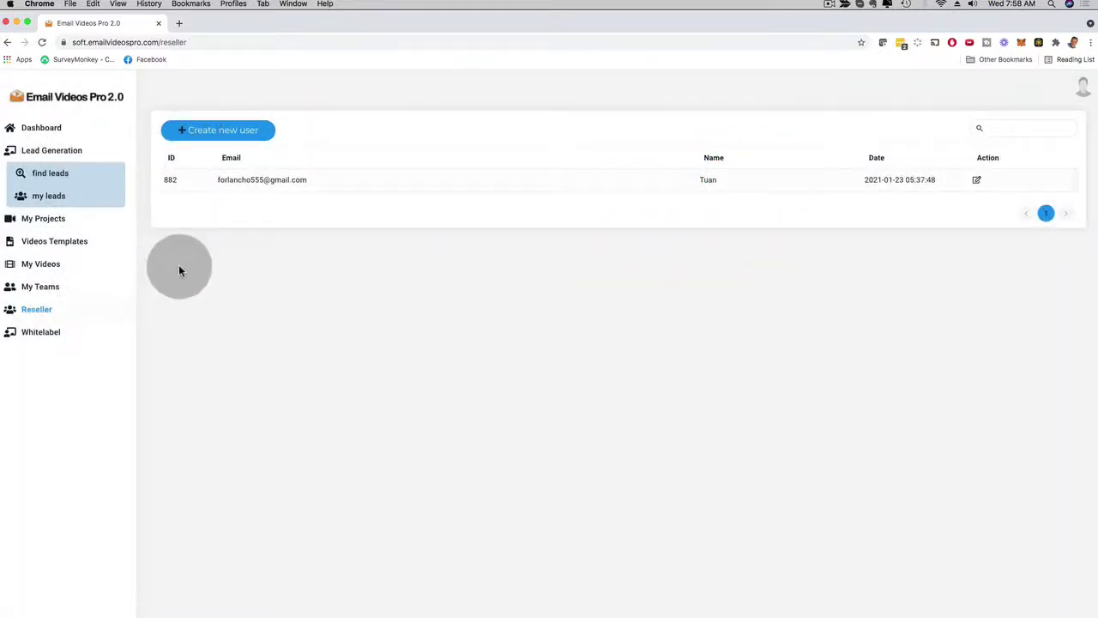
Run a Lead Generation search for 'Plumber' prospects in Miami, FL, USA.
left_click(54, 153)
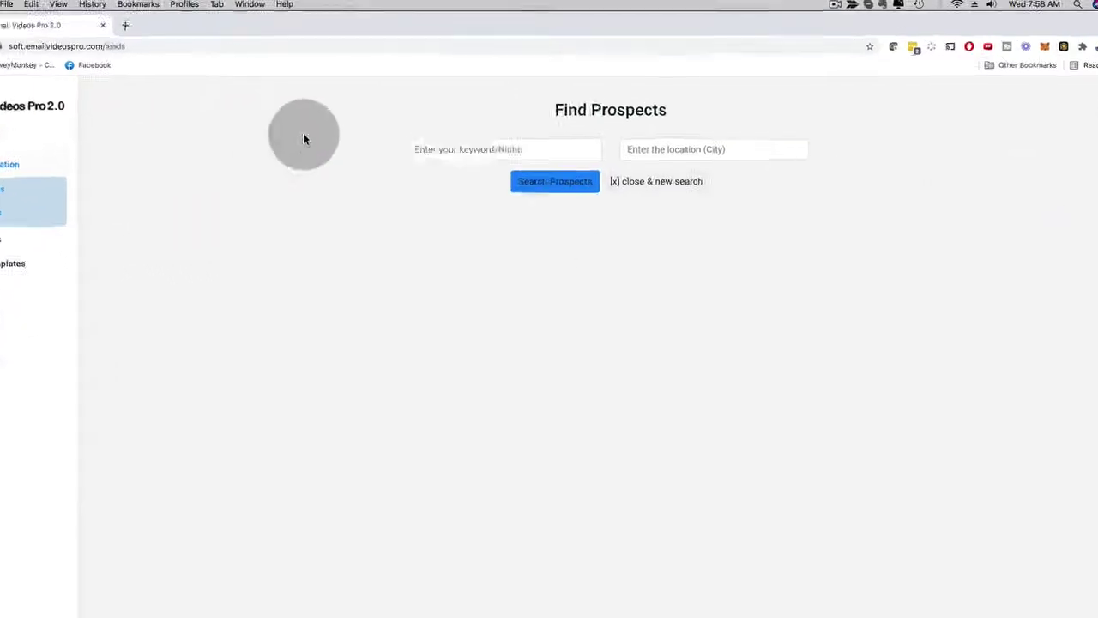
left_click(481, 149)
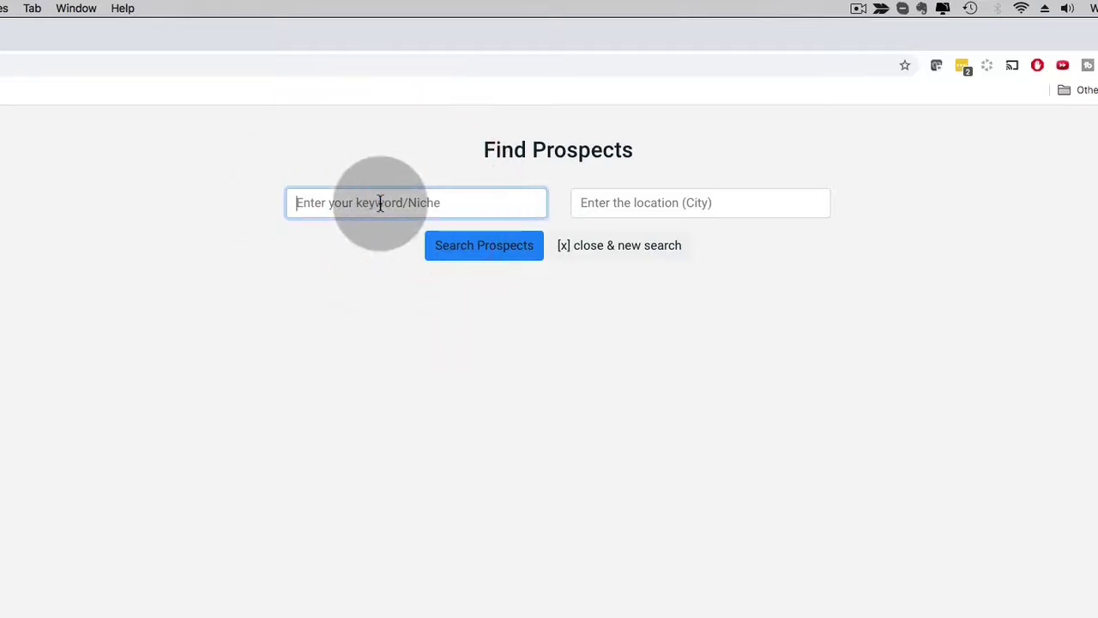
type("Plumber")
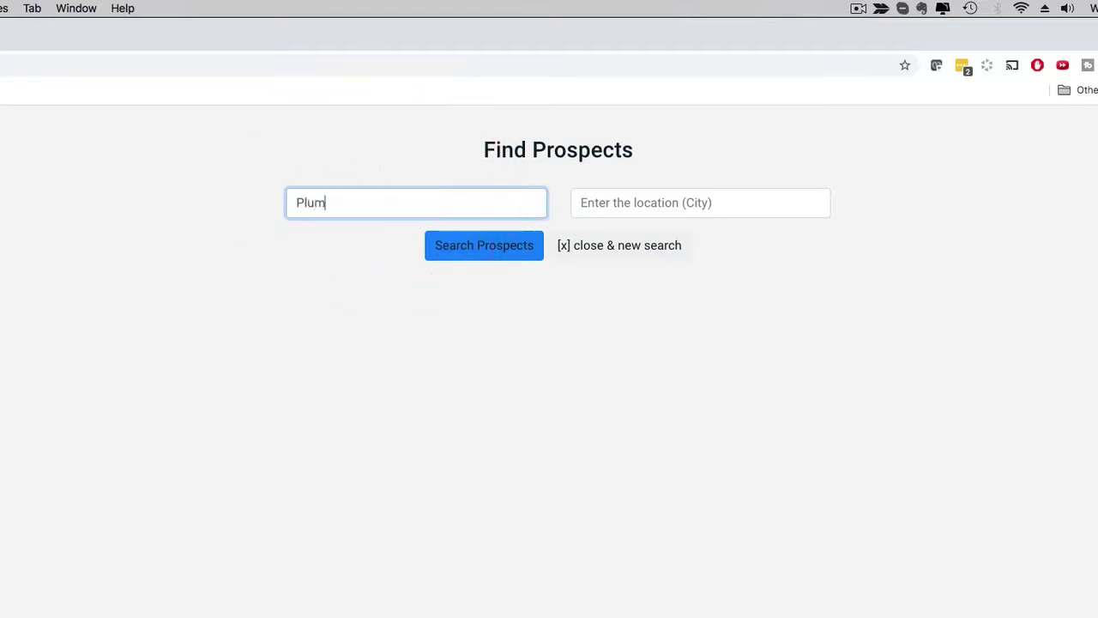
left_click(623, 203)
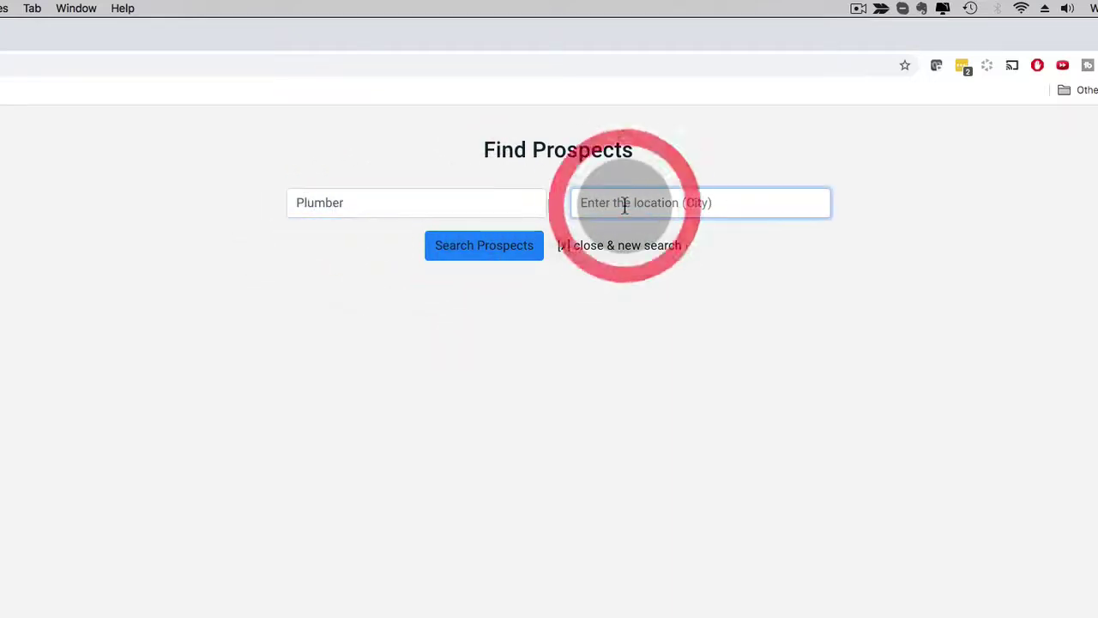
type("Miami")
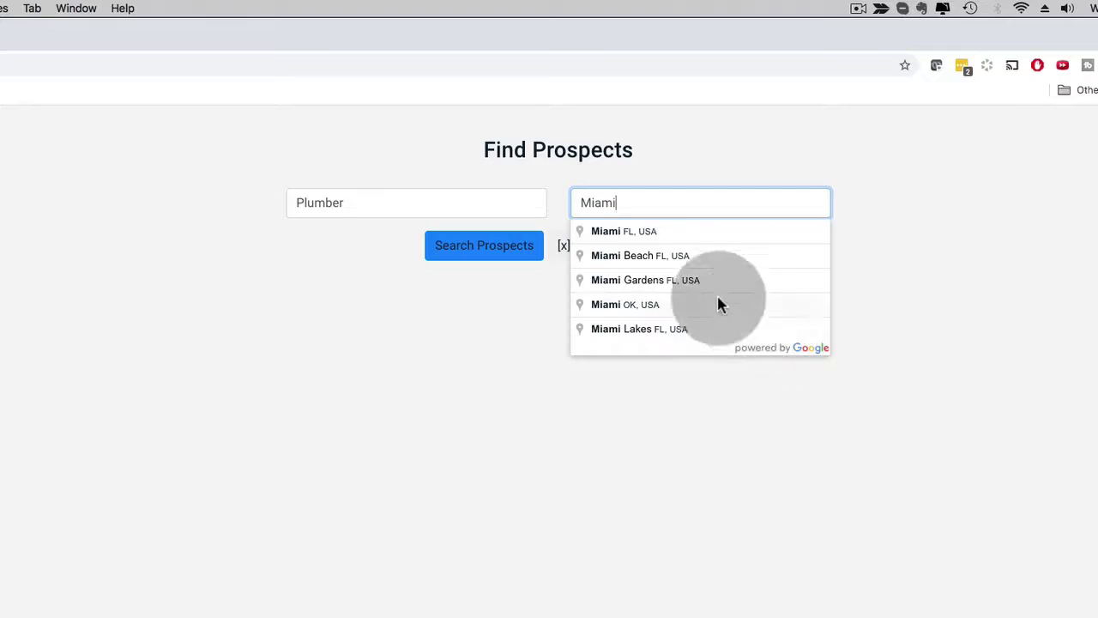
left_click(610, 232)
left_click(671, 152)
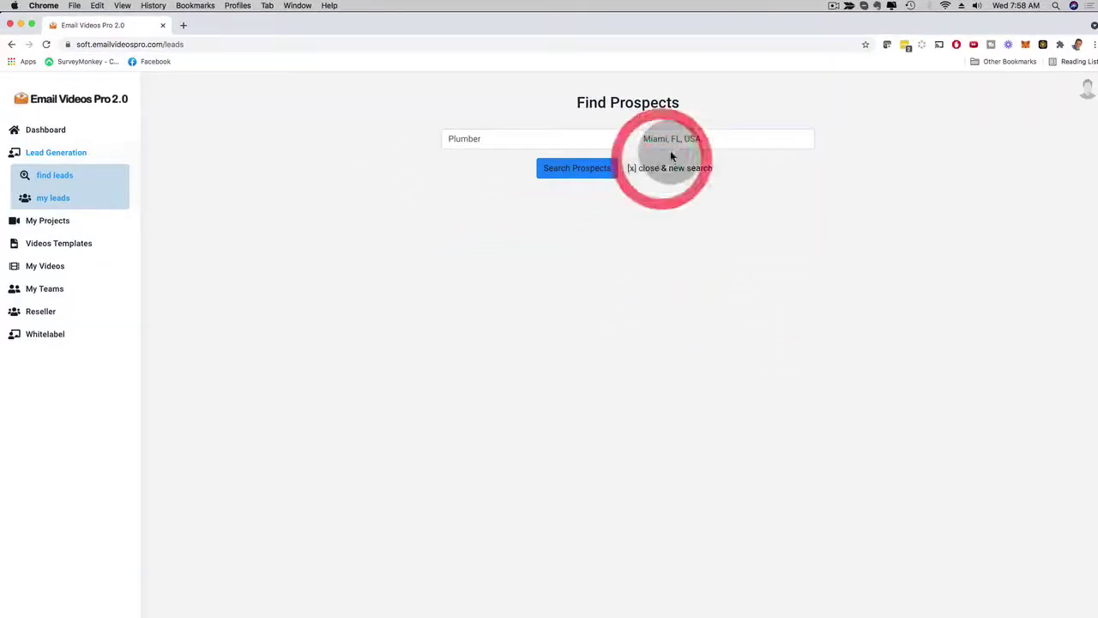
left_click(579, 169)
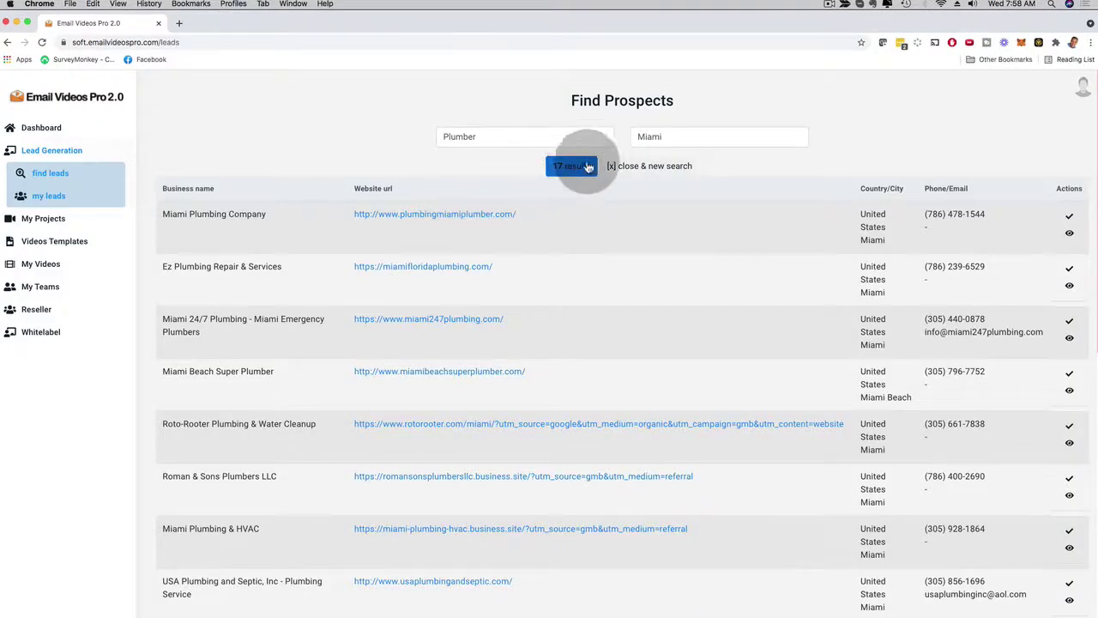
Load more Plumber/Miami results and add Titan Plumbing Repair LLC to my leads.
scroll(539, 283, "down", 1)
scroll(536, 278, "down", 8)
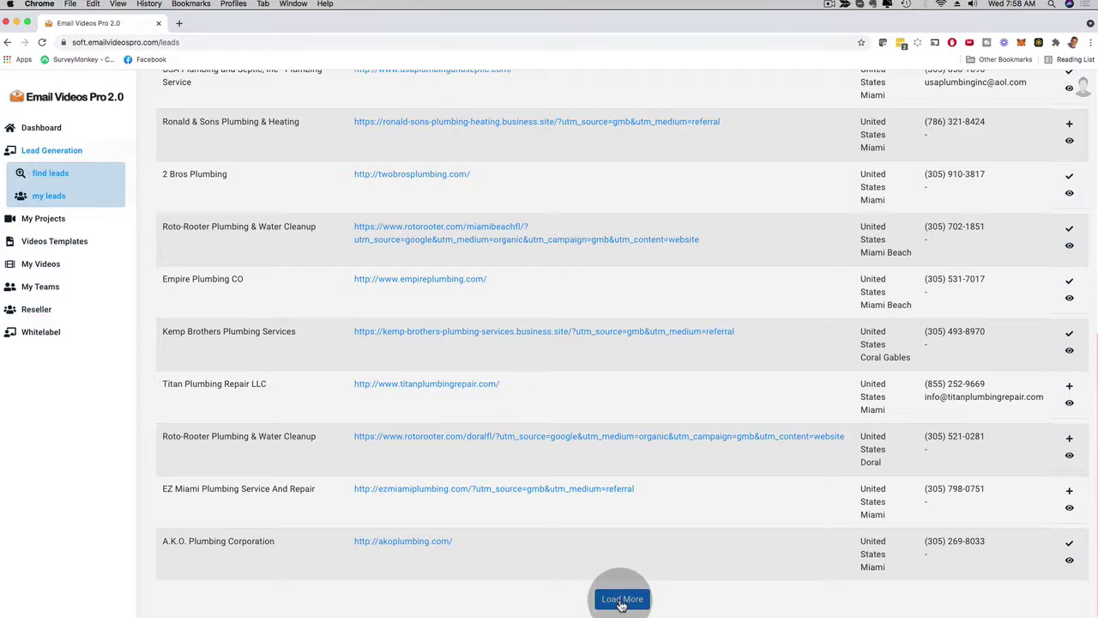
left_click(622, 599)
scroll(512, 381, "up", 10)
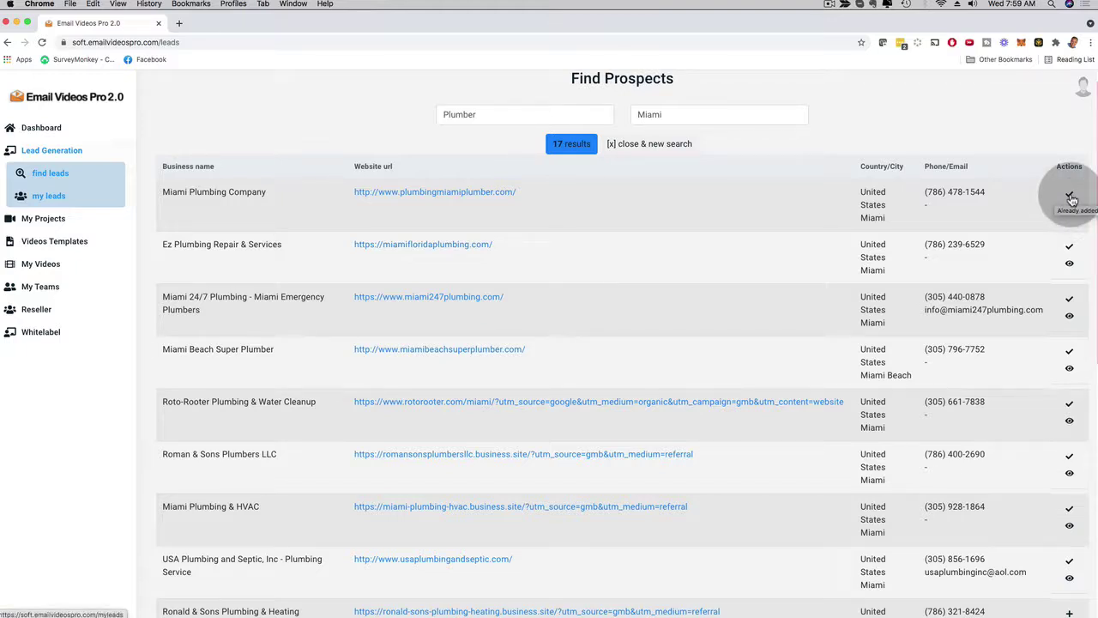
scroll(980, 266, "down", 5)
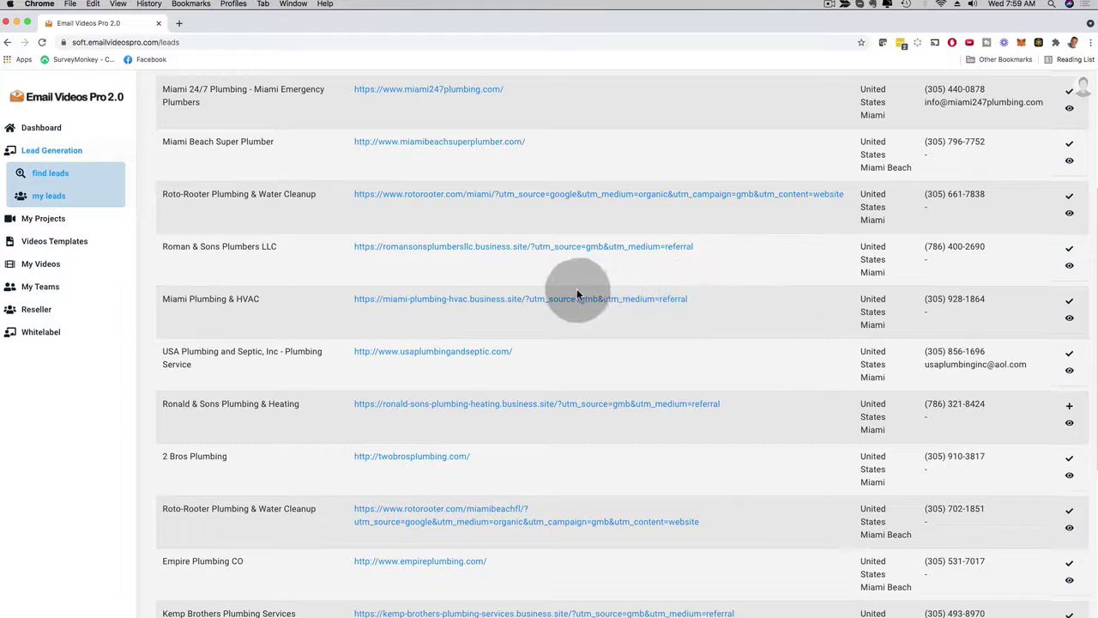
scroll(687, 289, "down", 4)
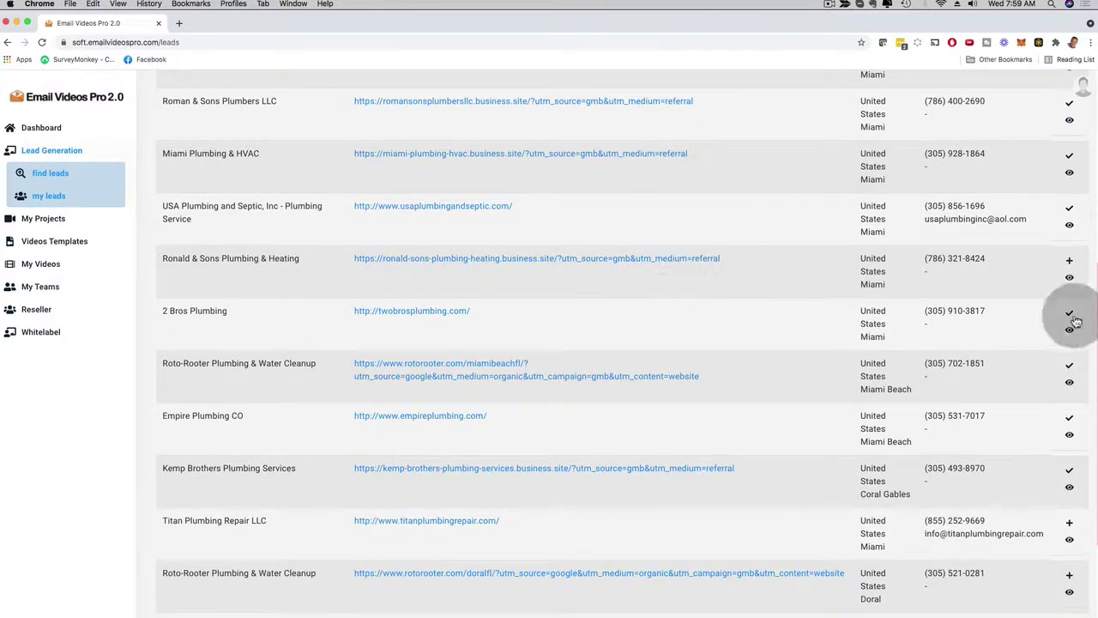
scroll(1045, 337, "down", 3)
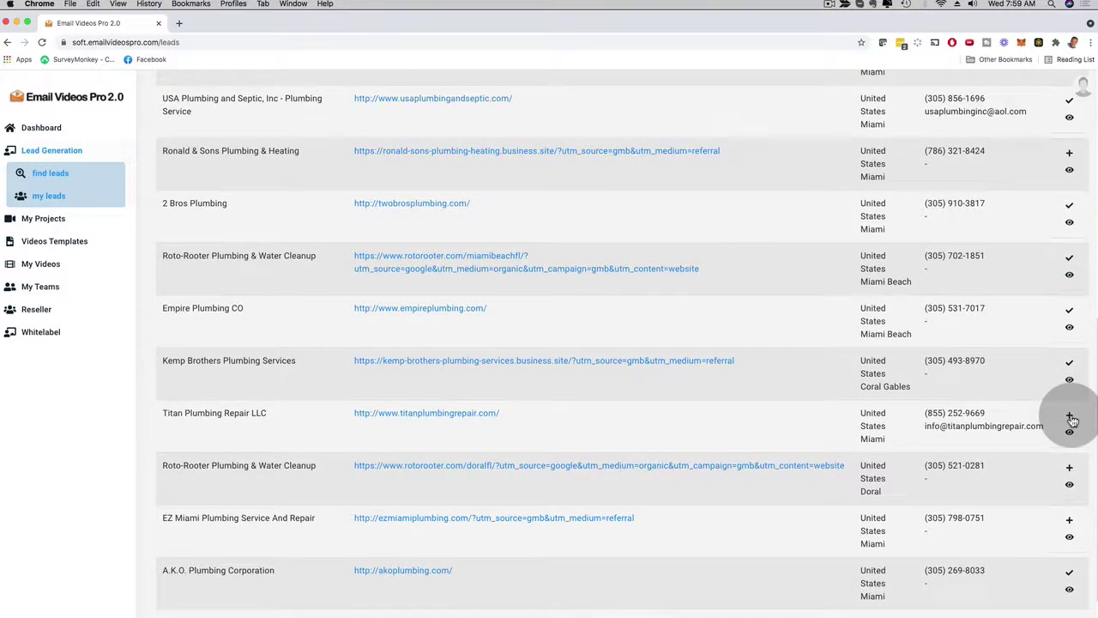
left_click(1071, 418)
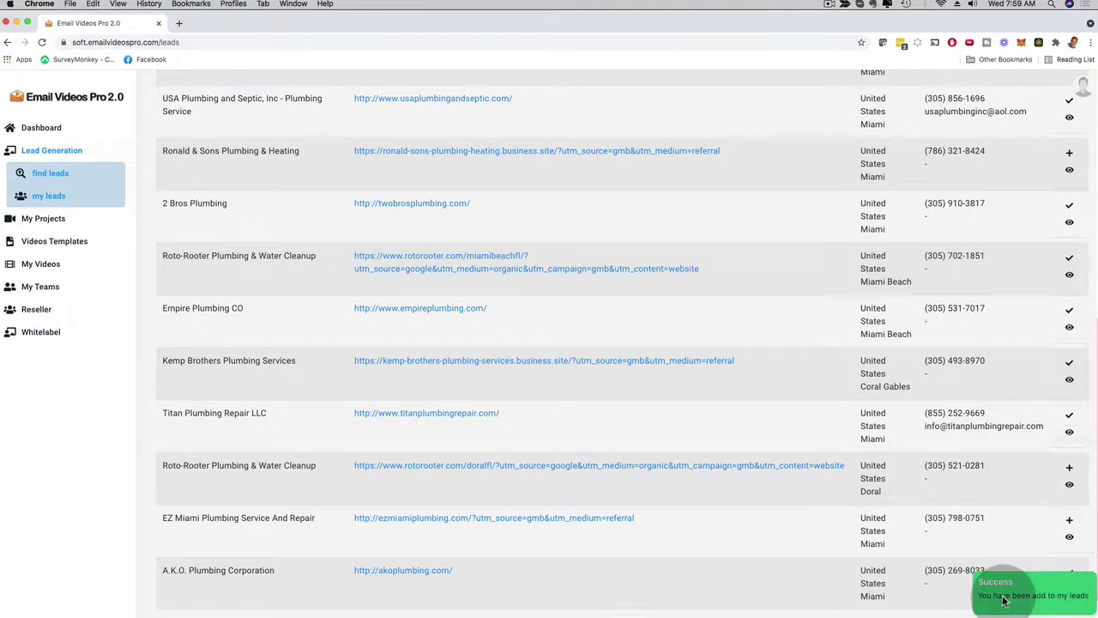
scroll(583, 463, "up", 6)
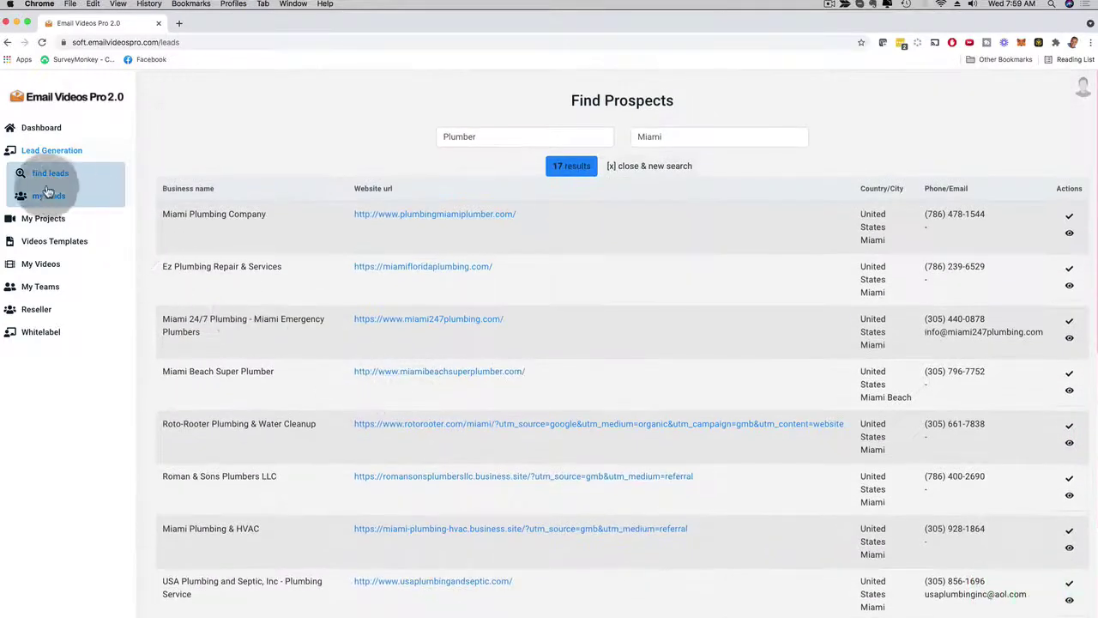
View the All Prospects list under my leads, then go back to the Dashboard.
left_click(48, 195)
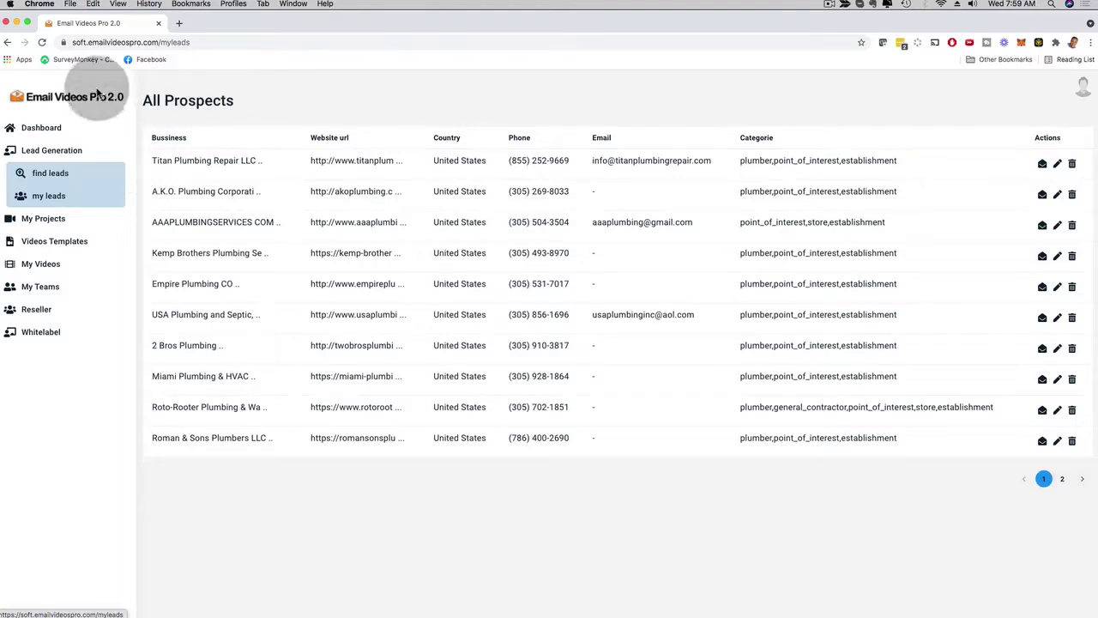
left_click(43, 128)
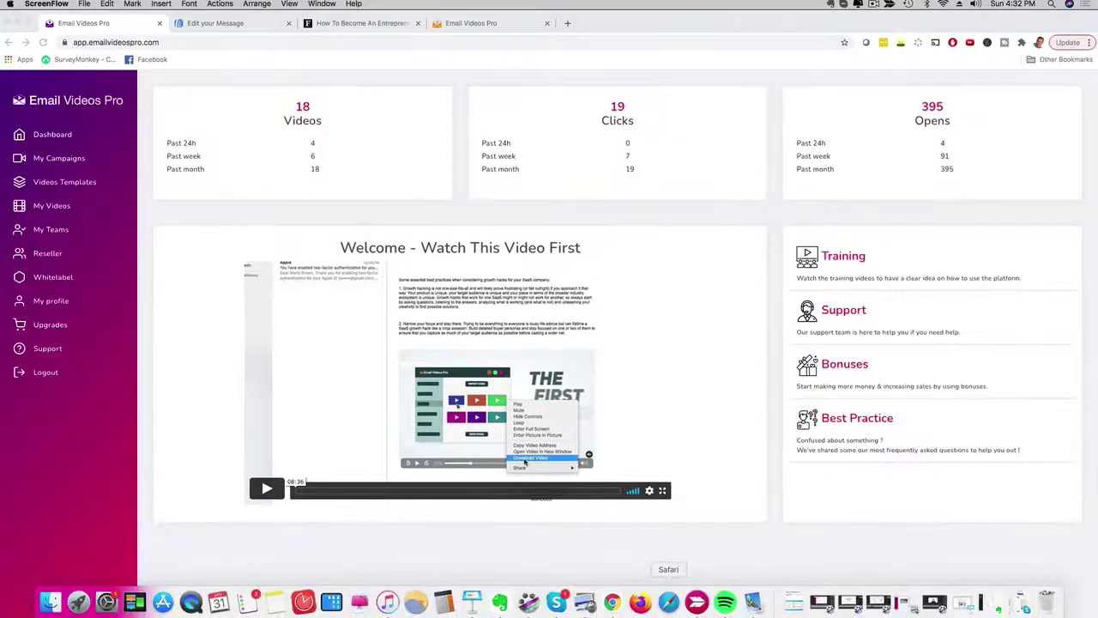
In Mail, select the message's first growth-hacking paragraph, then clear the selection.
left_click(753, 602)
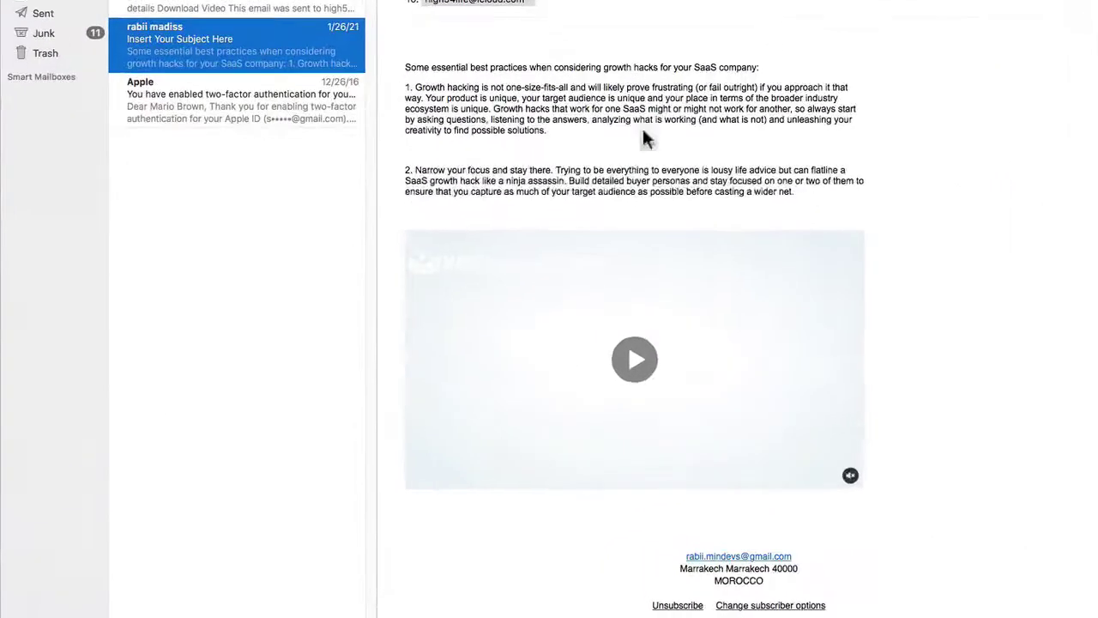
left_click(472, 152)
triple_click(418, 82)
left_click(582, 141)
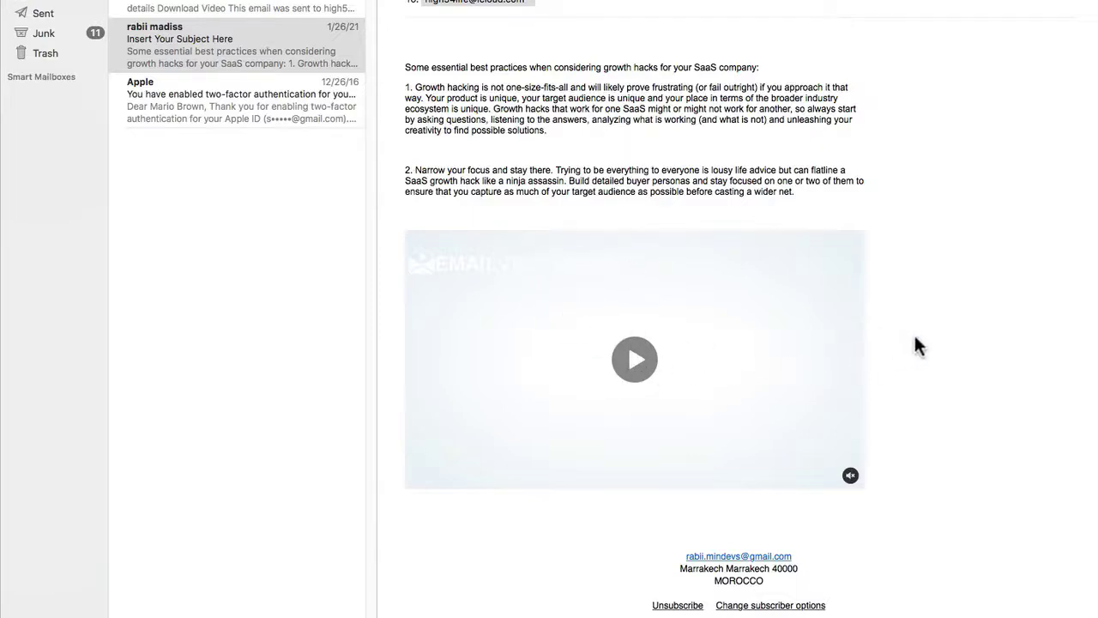
Play the embedded video, pause it at 0:06, and dismiss its playback options.
left_click(636, 360)
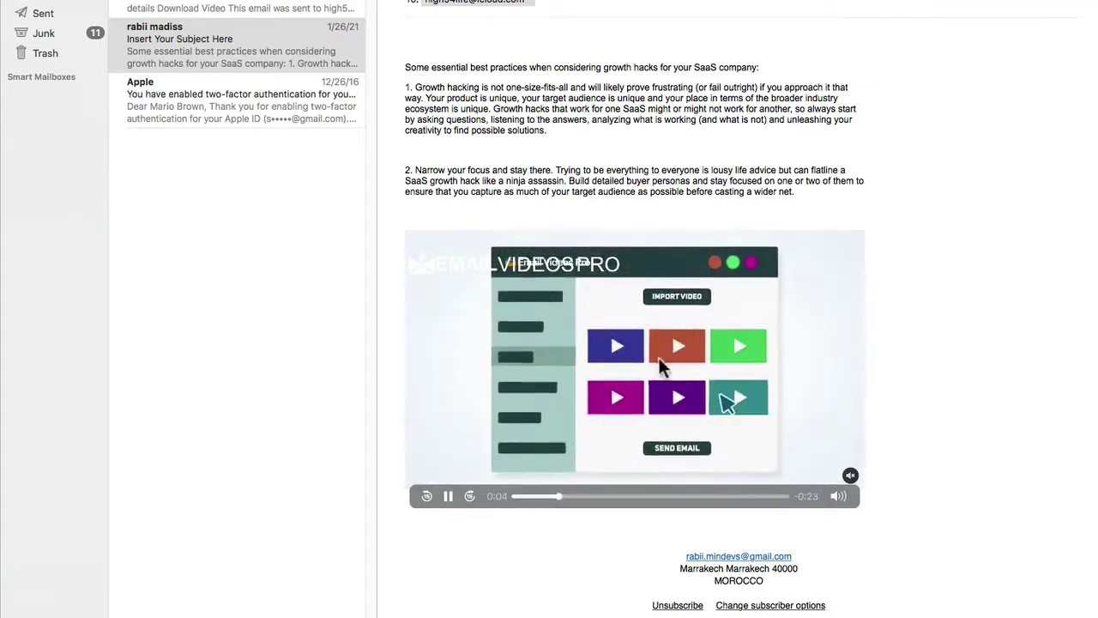
left_click(448, 496)
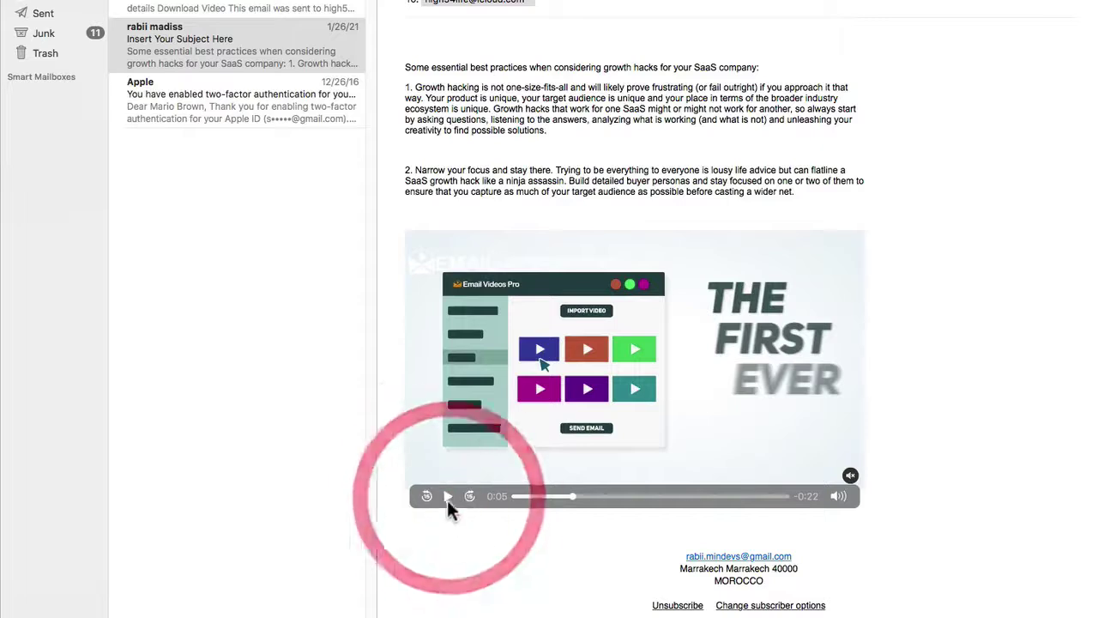
right_click(591, 383)
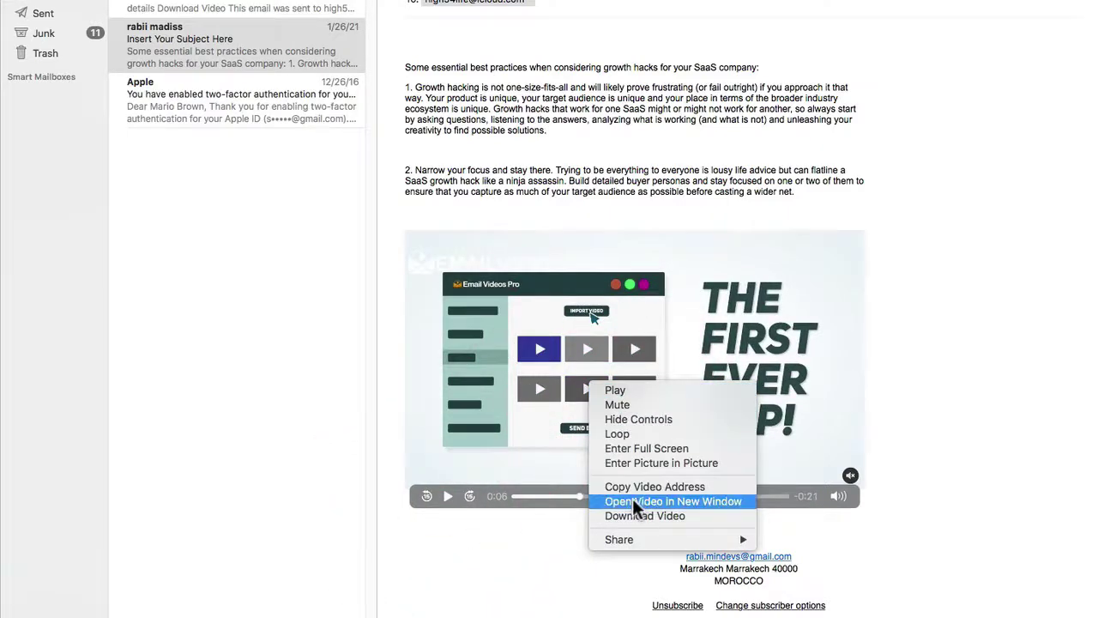
left_click(965, 328)
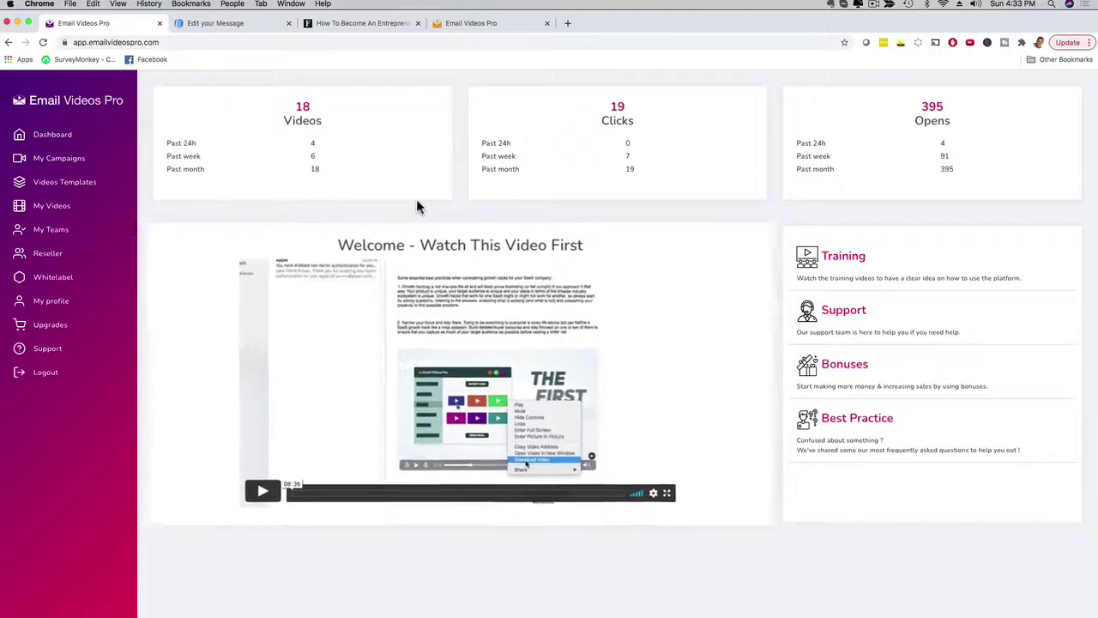
Open My Campaigns to list existing campaigns such as Long EVP Teaser Video.
left_click(53, 160)
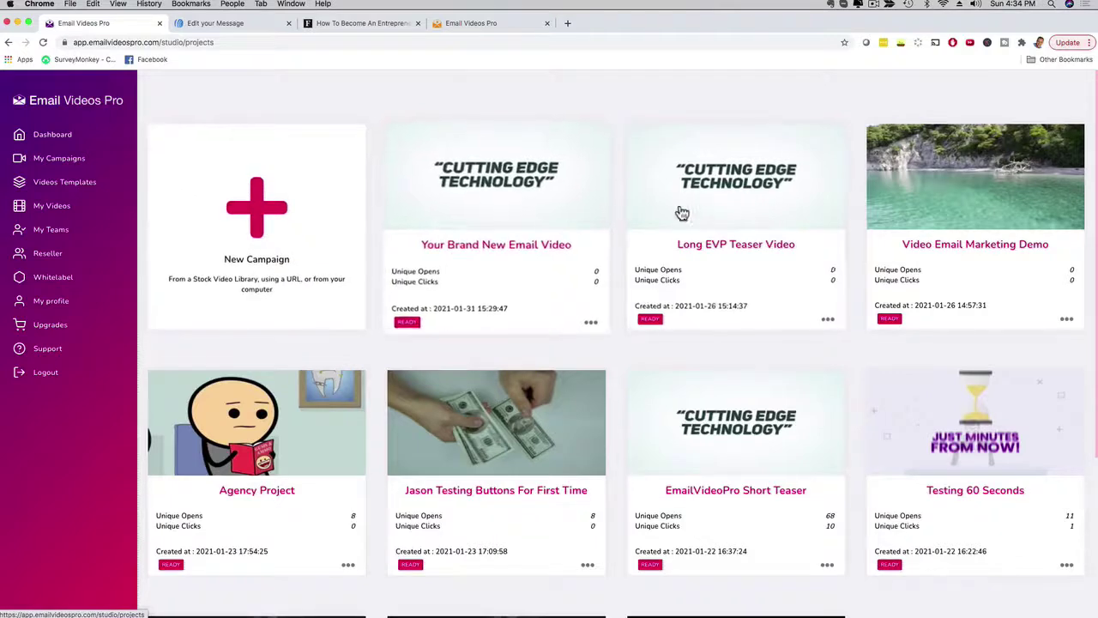
Start a new campaign titled 'Marketing Demo', fill the description, and continue to Step 2.
left_click(259, 213)
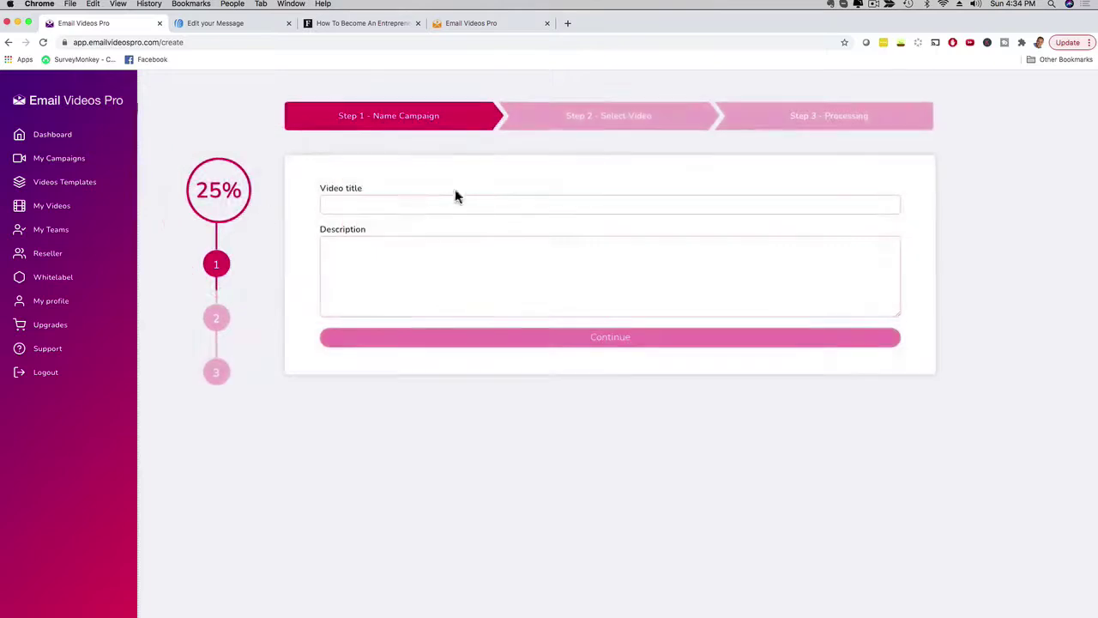
left_click(422, 204)
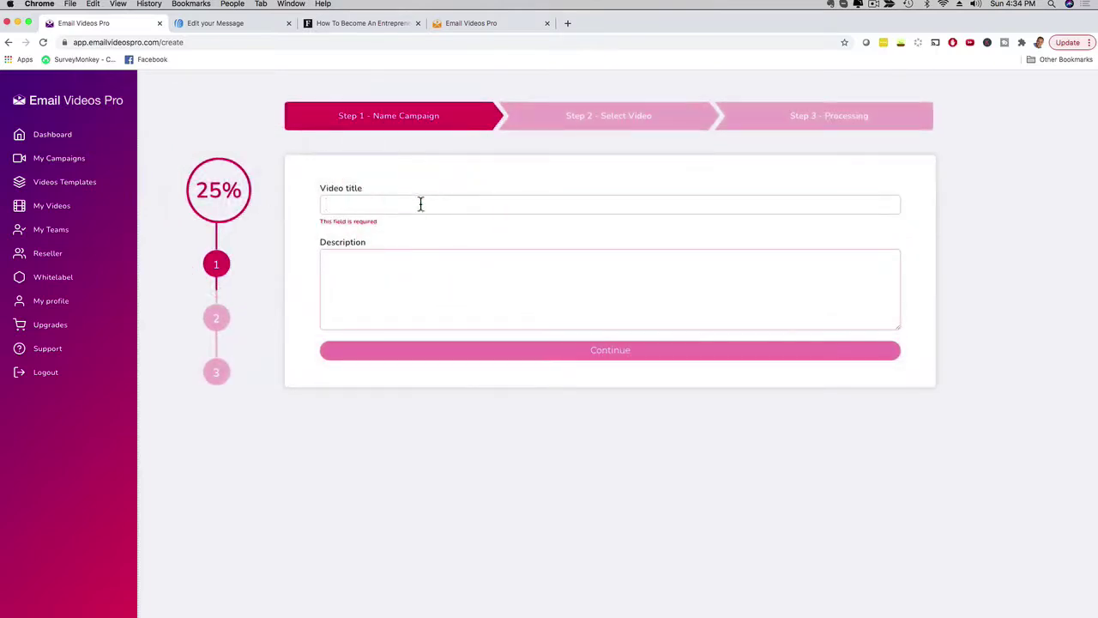
type("Marketing Demo")
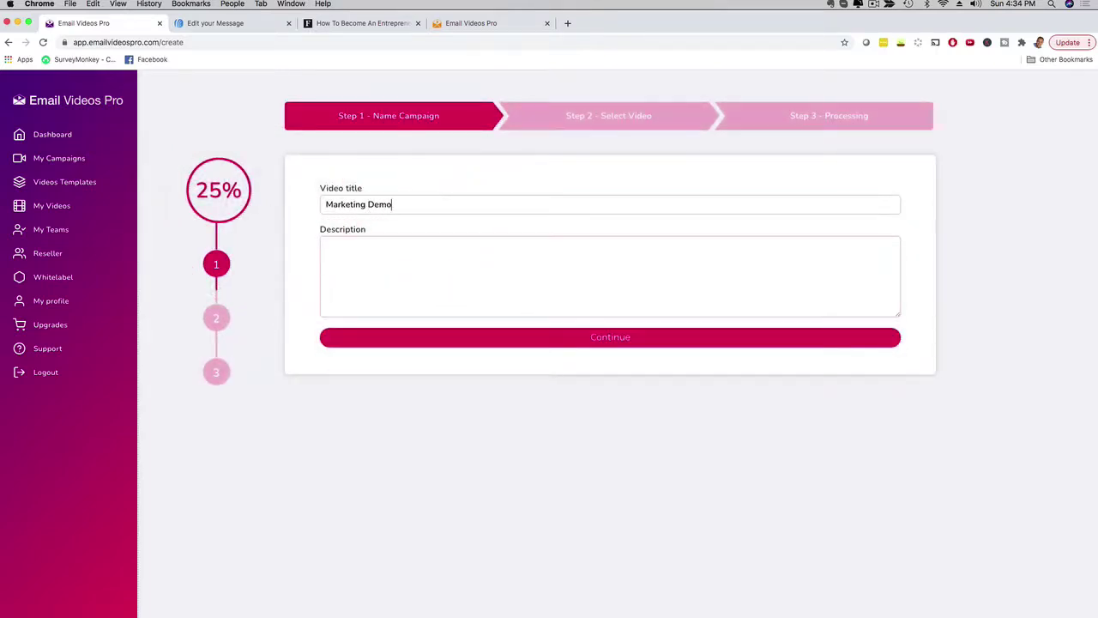
left_click(454, 264)
type("Demo")
left_click(586, 335)
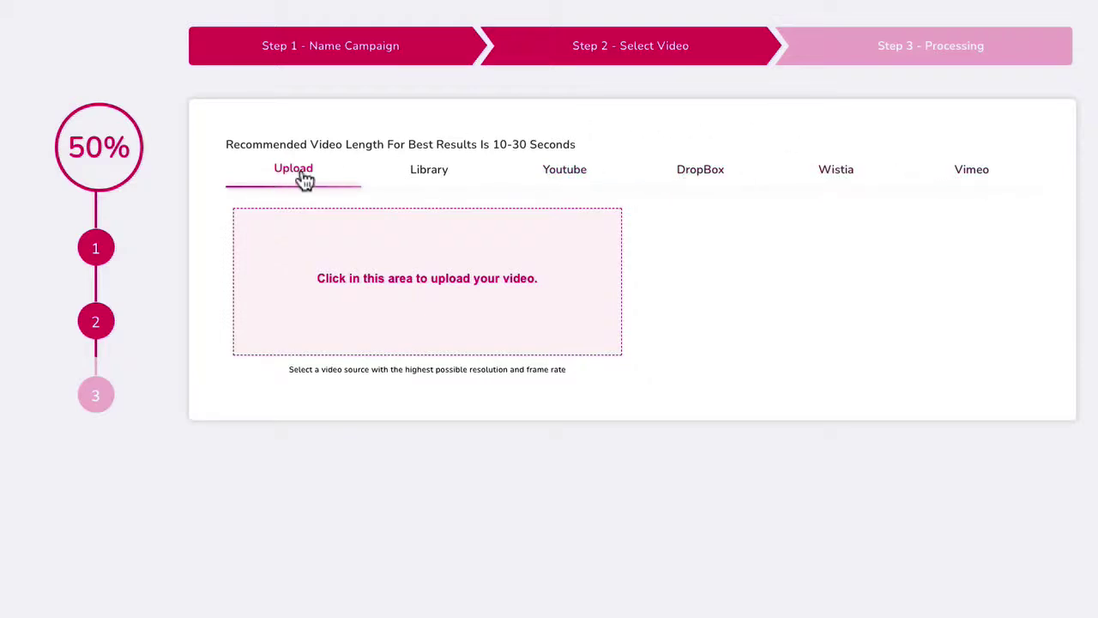
Search the stock Library for beach clips, then switch back to the Upload tab.
left_click(427, 178)
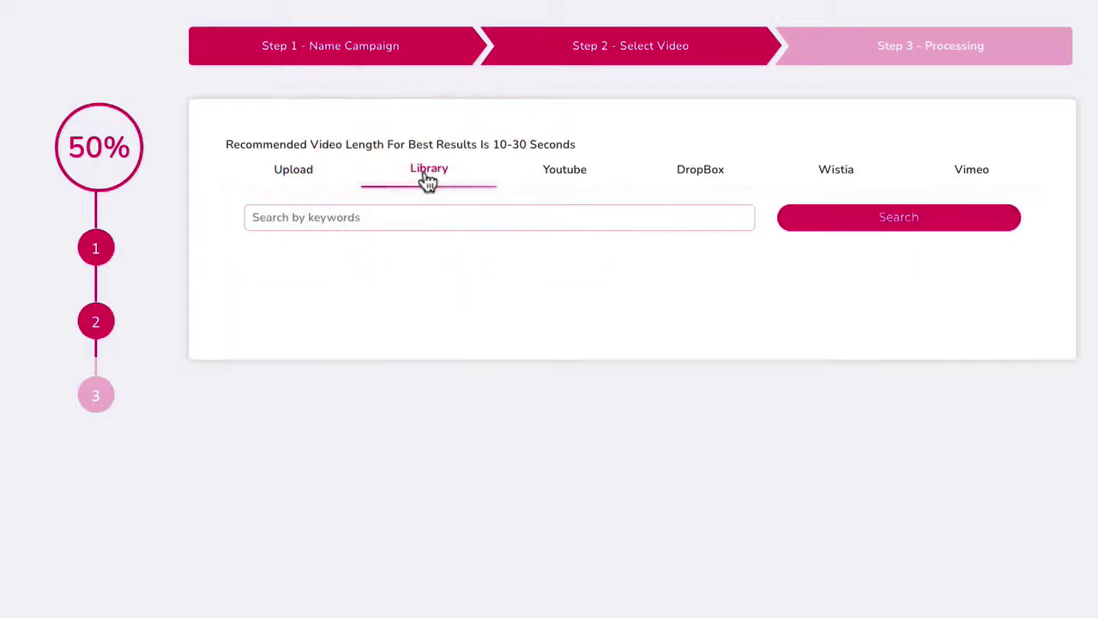
left_click(375, 218)
type("beach")
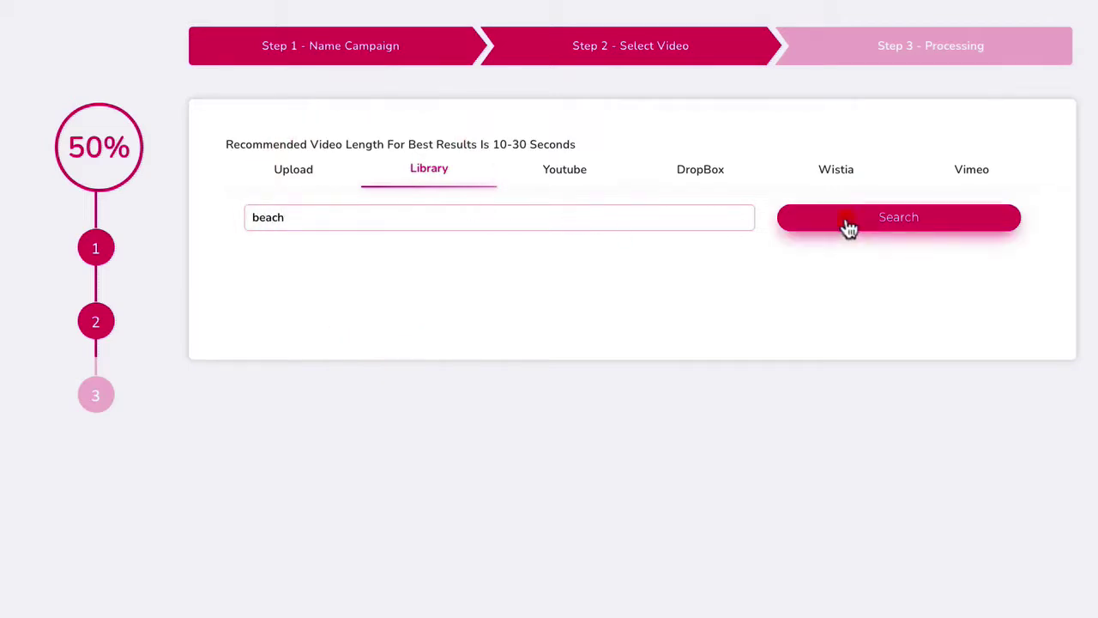
left_click(841, 227)
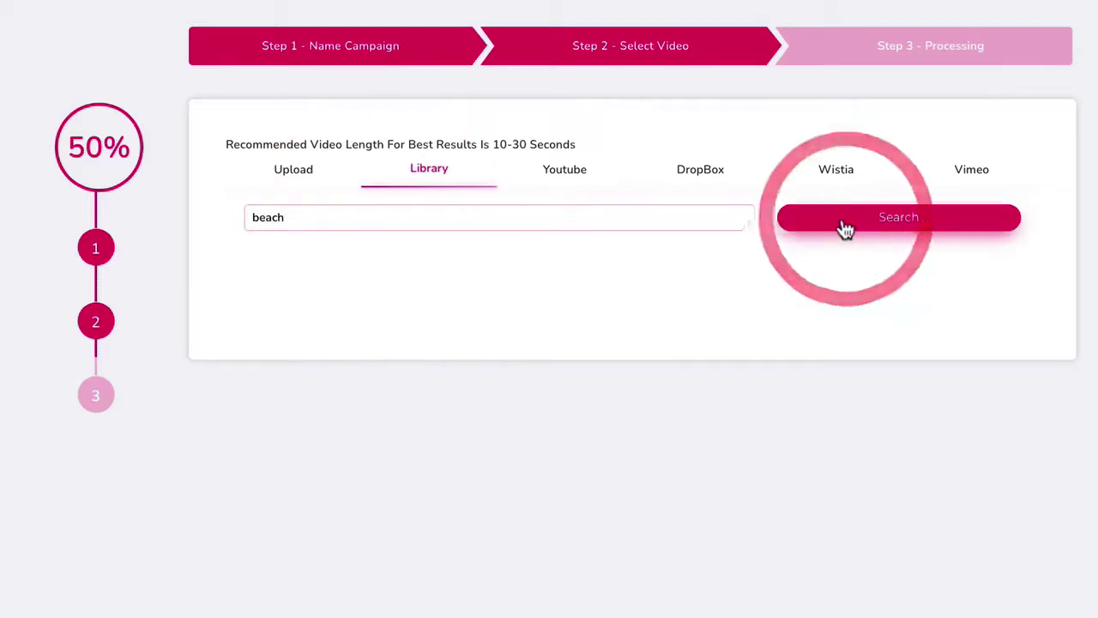
scroll(584, 356, "down", 10)
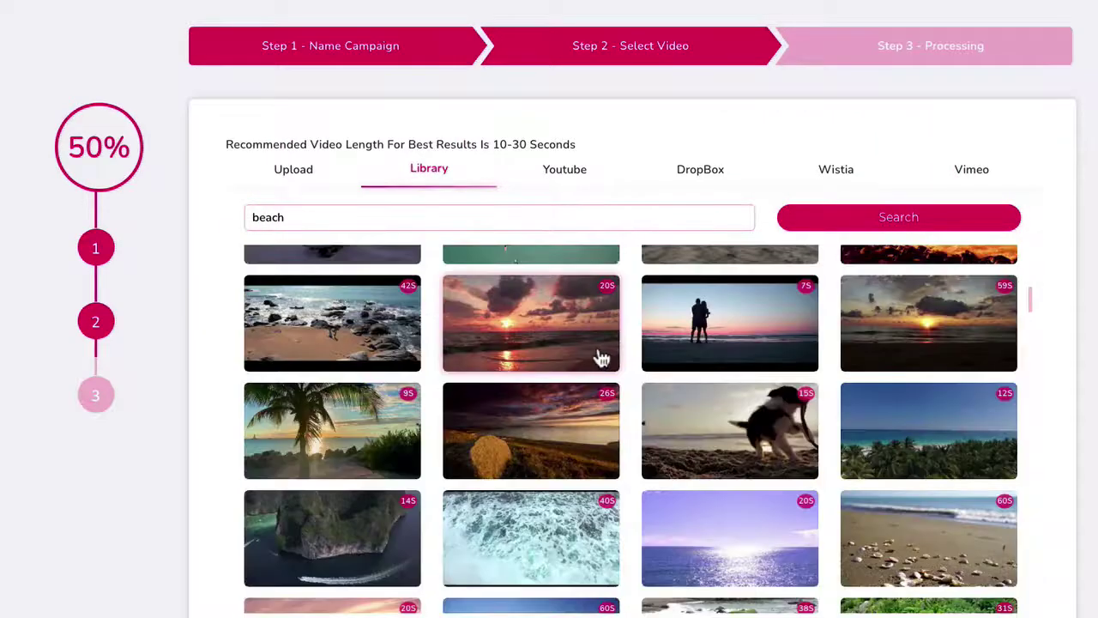
scroll(583, 364, "down", 10)
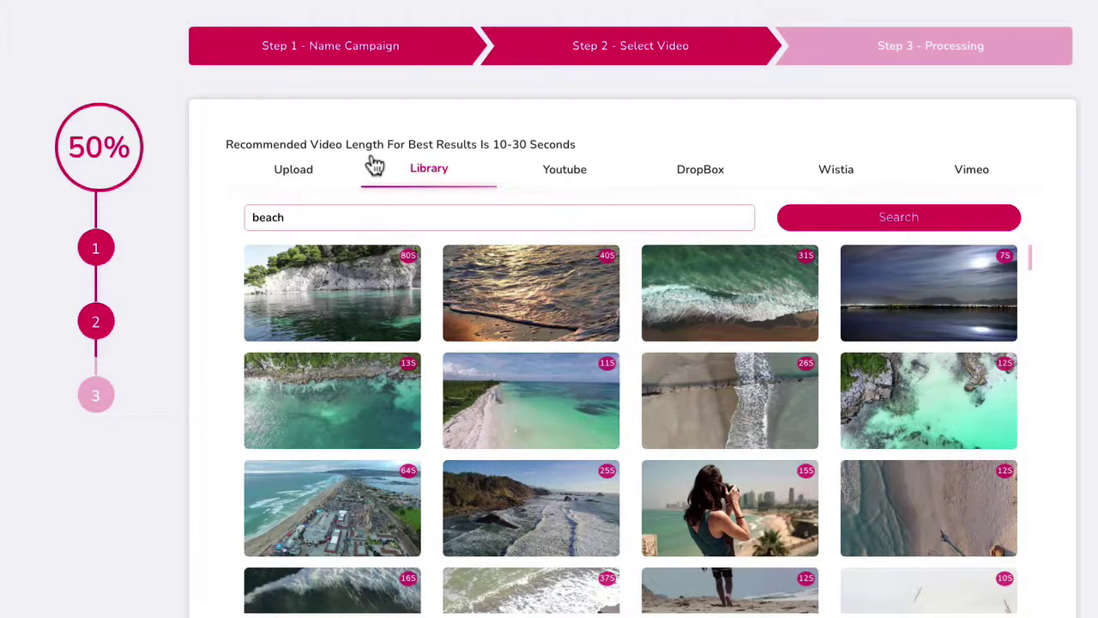
left_click(295, 181)
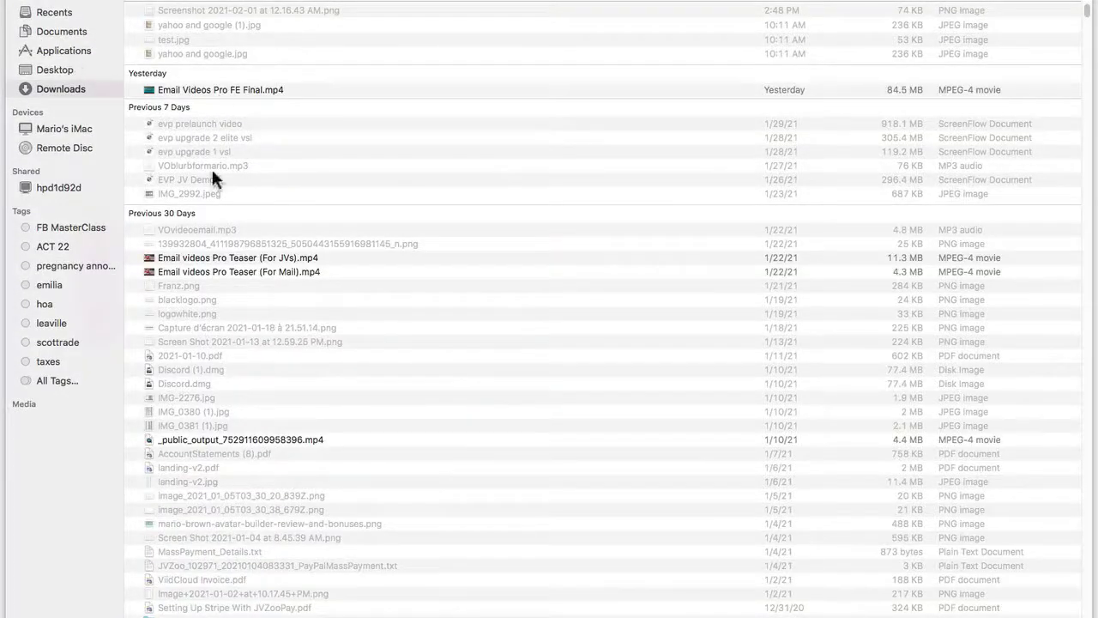
Choose 'Email videos Pro Teaser (For Mail).mp4' in the file dialog to upload.
left_click(207, 258)
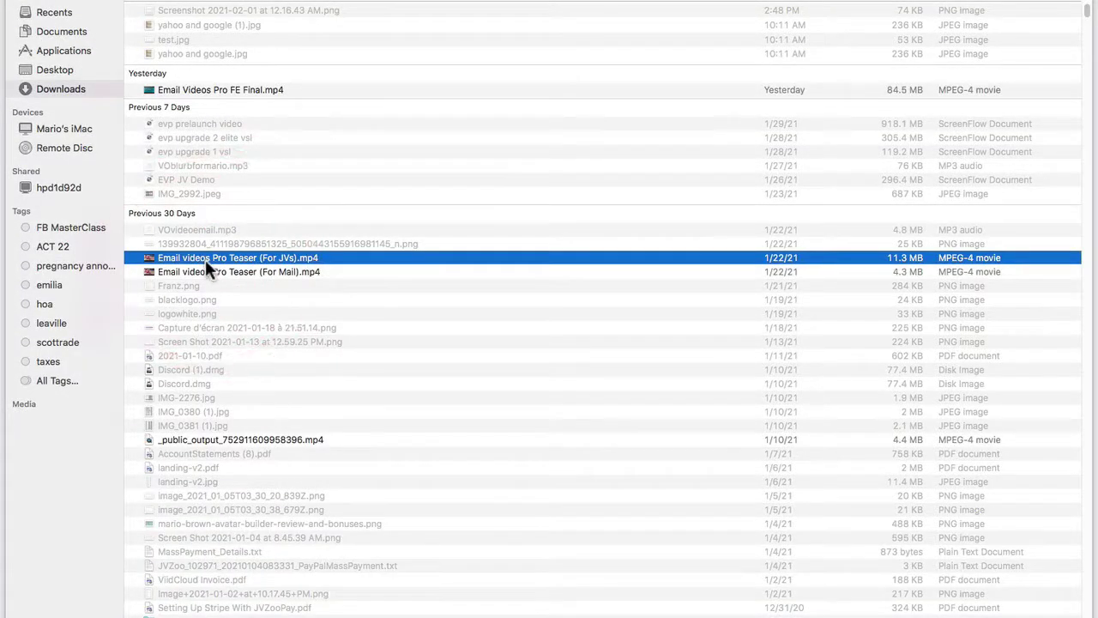
left_click(214, 272)
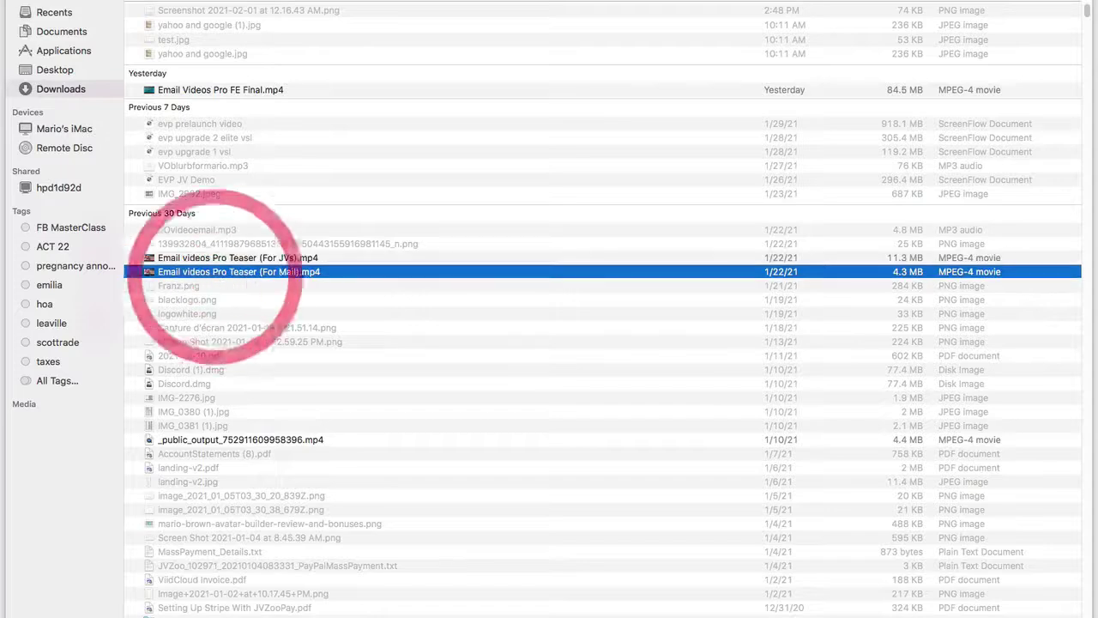
key("Return")
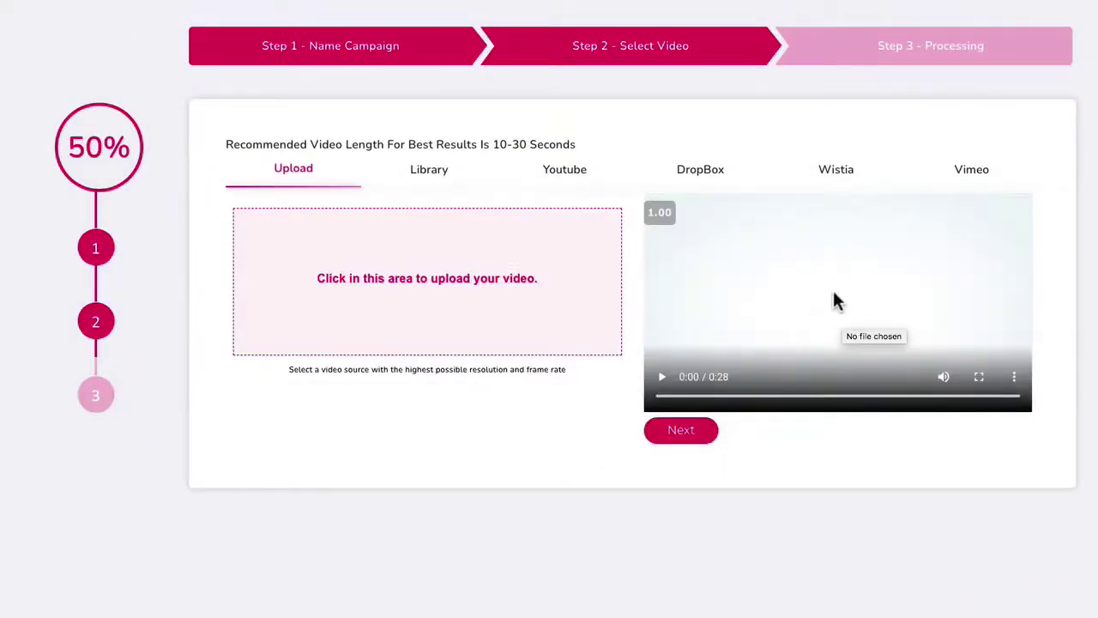
Preview the uploaded teaser, skipping ahead, then accept it for processing.
left_click(660, 390)
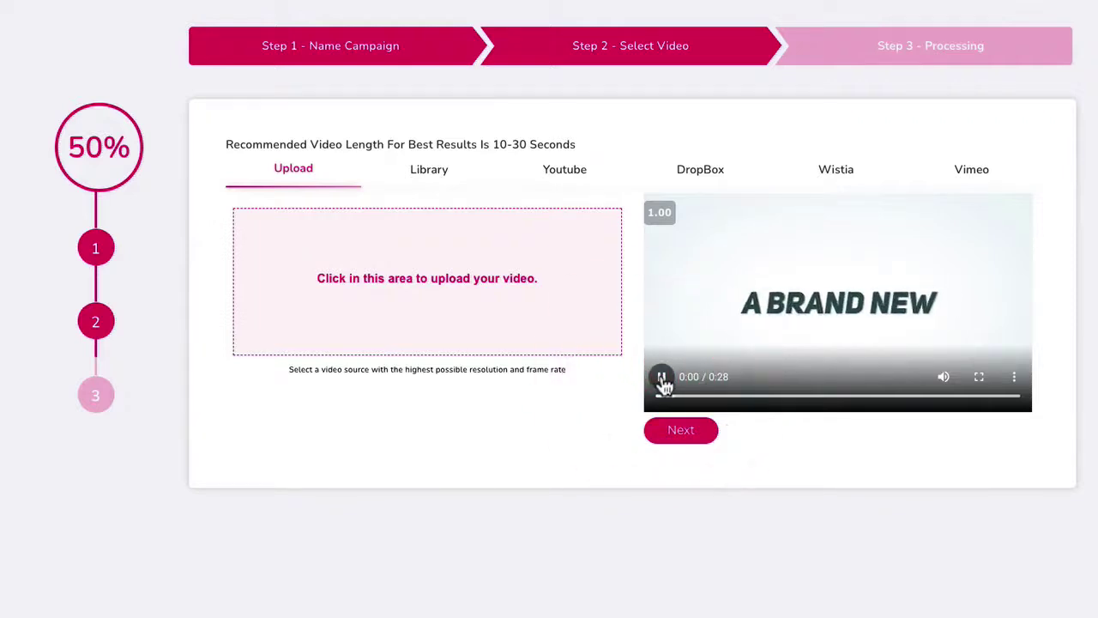
left_click(787, 396)
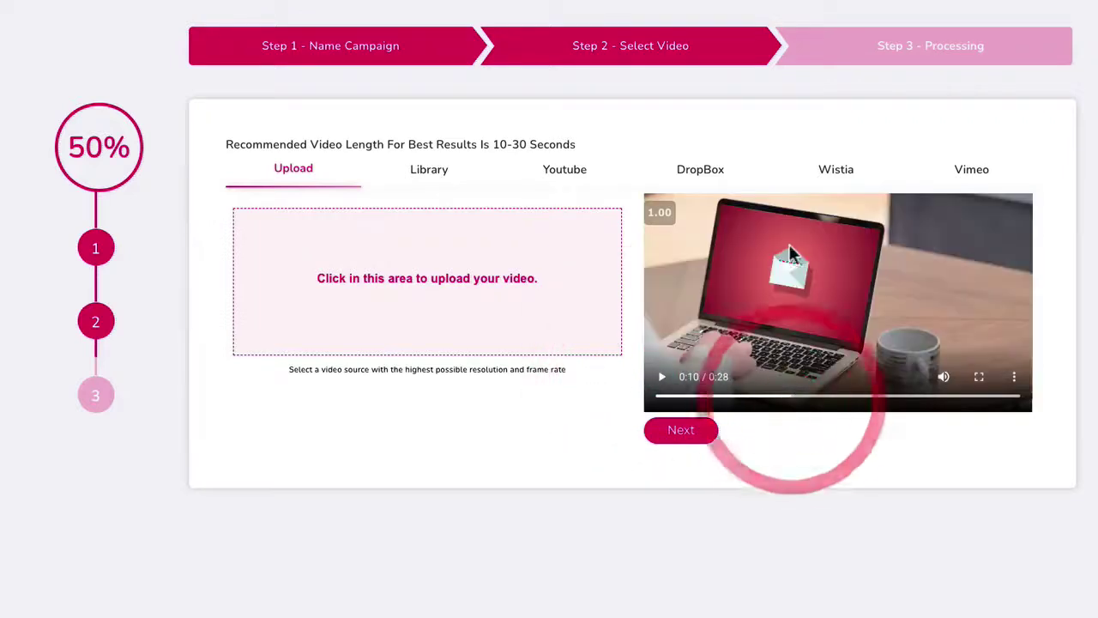
left_click(809, 396)
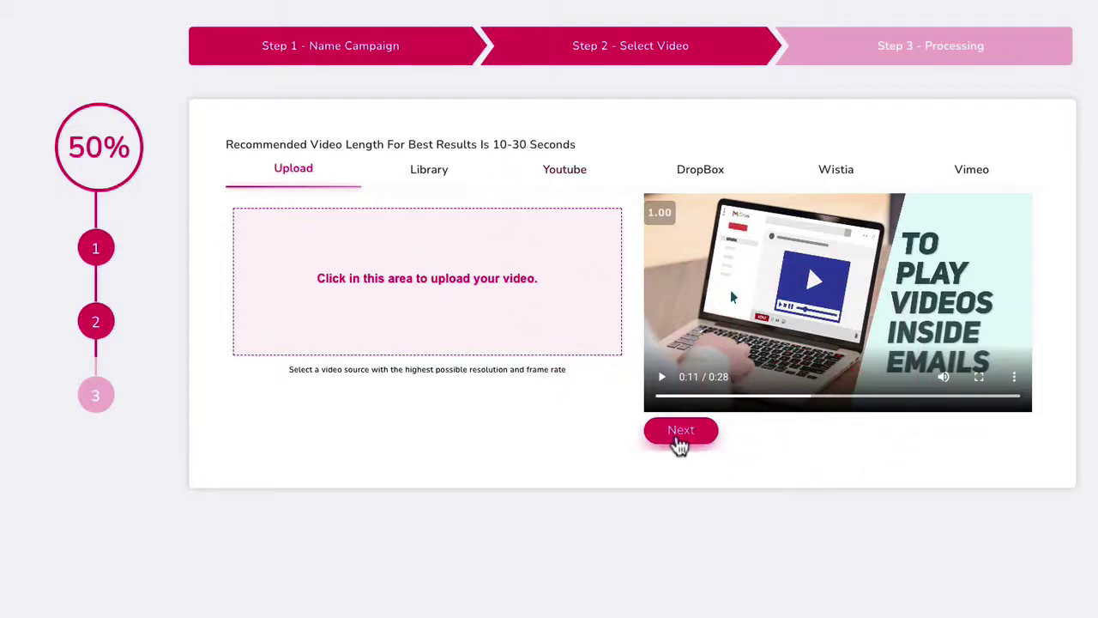
left_click(680, 438)
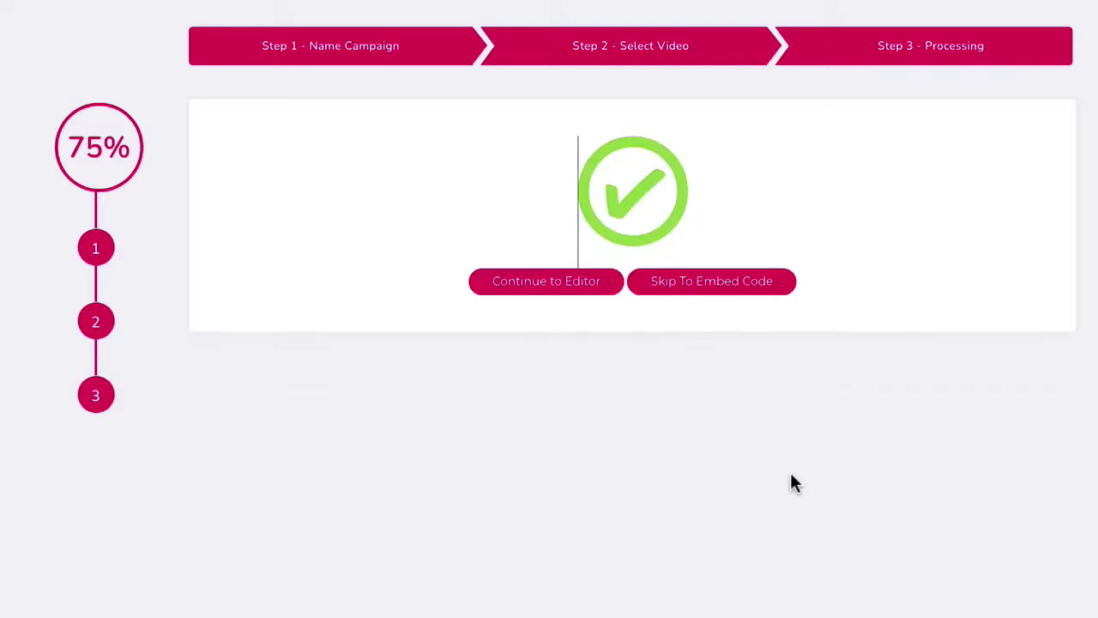
Play the processed teaser in the editor, skip ahead to the email app demo, then skip editing.
left_click(533, 289)
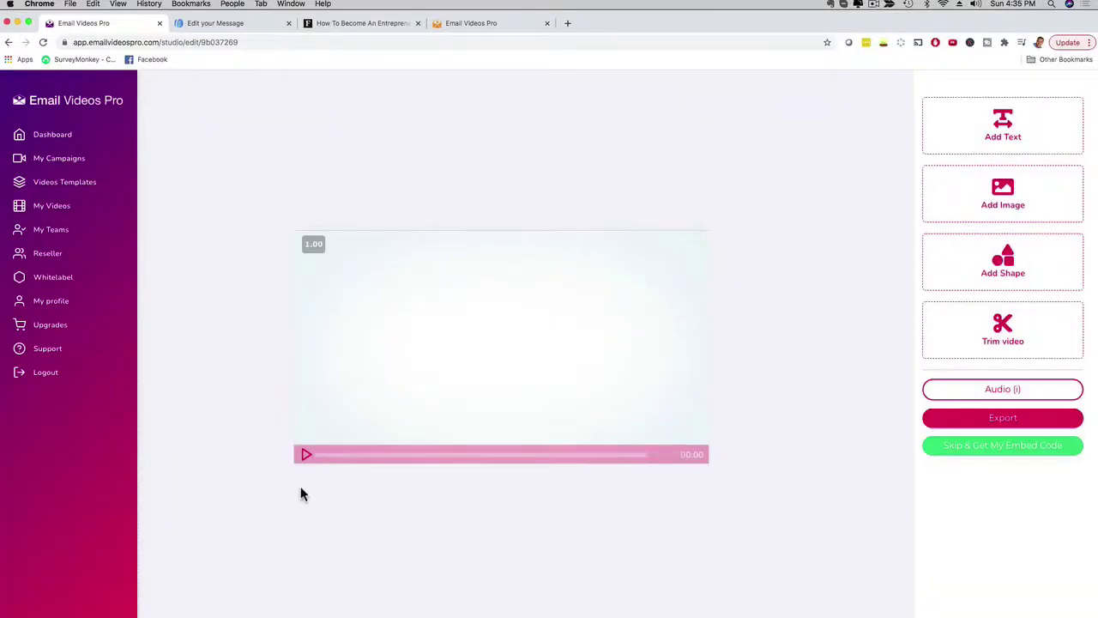
left_click(308, 459)
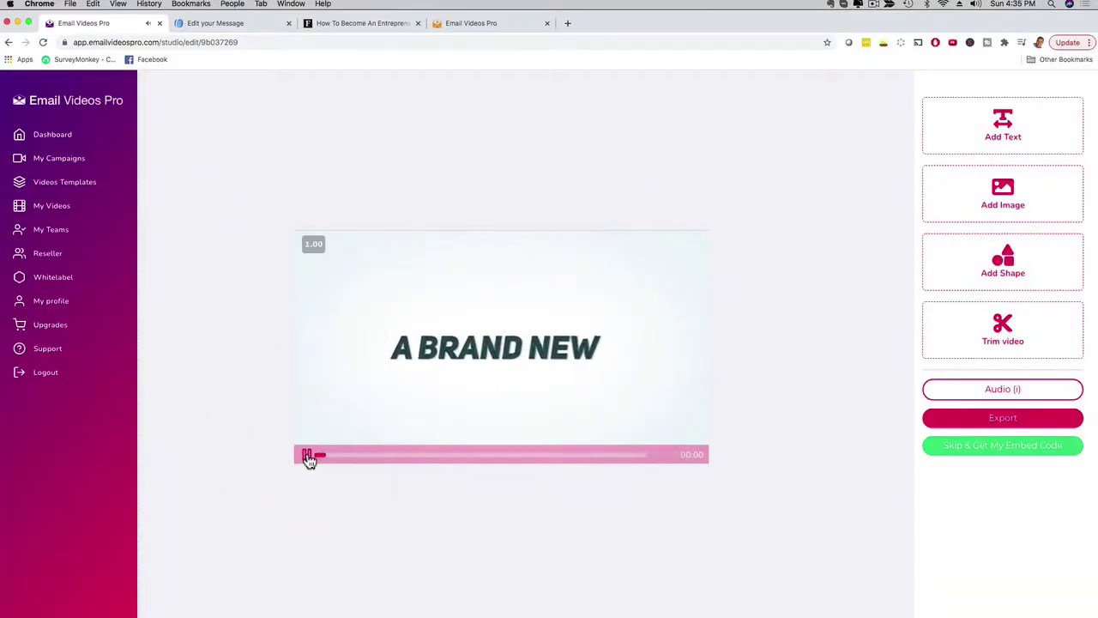
left_click(313, 460)
left_click(380, 453)
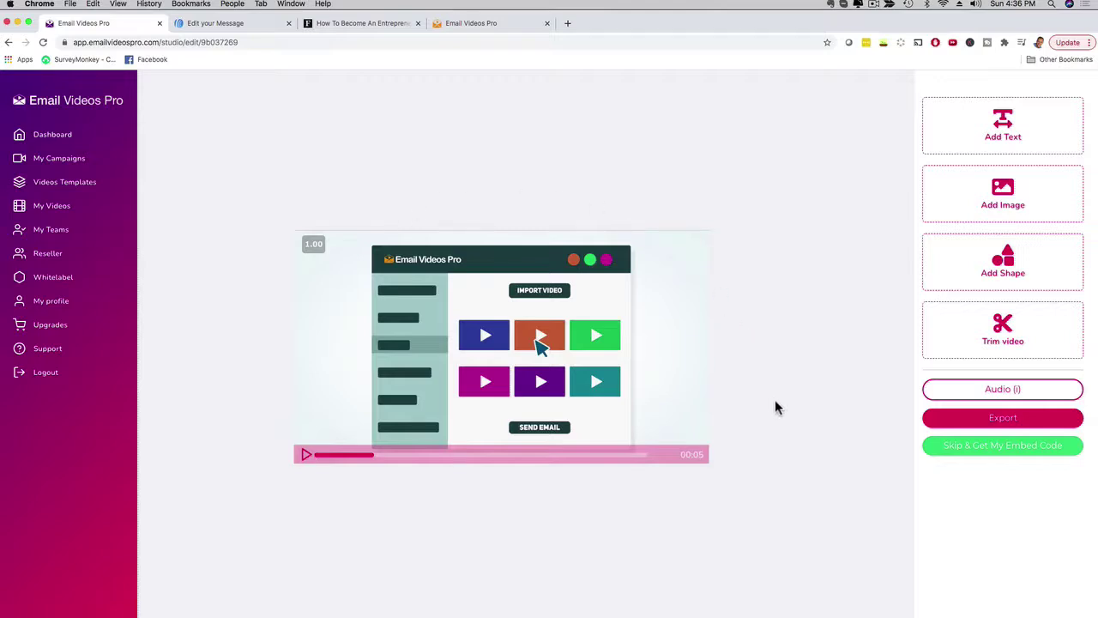
left_click(993, 448)
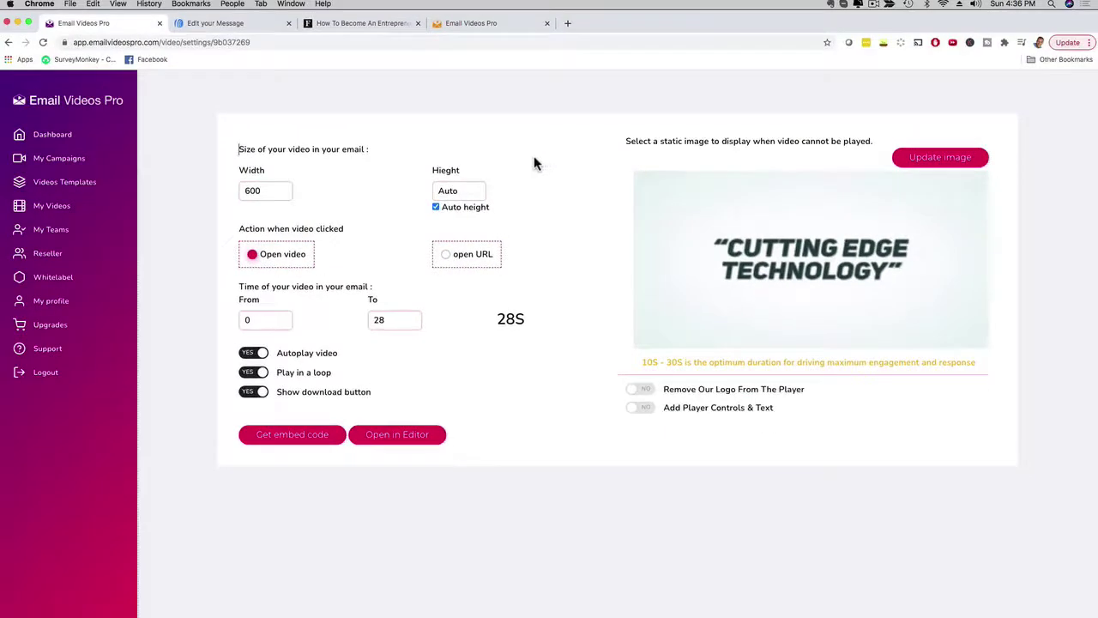
Generate the embed code, select AWeber as the auto-responder, and copy the code to the clipboard.
left_click(284, 436)
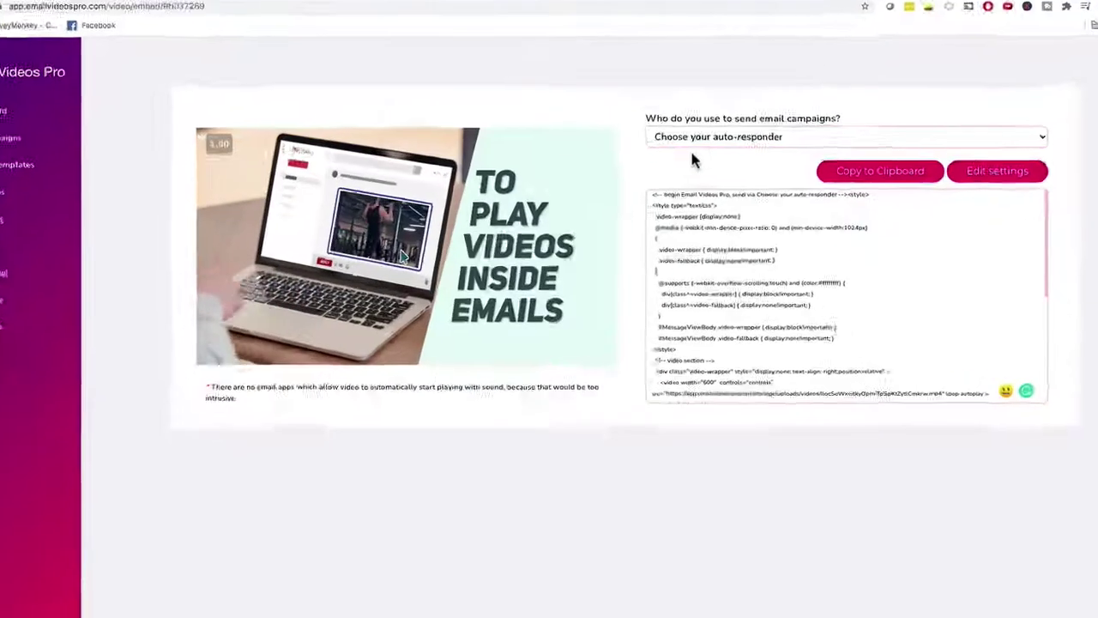
left_click(678, 137)
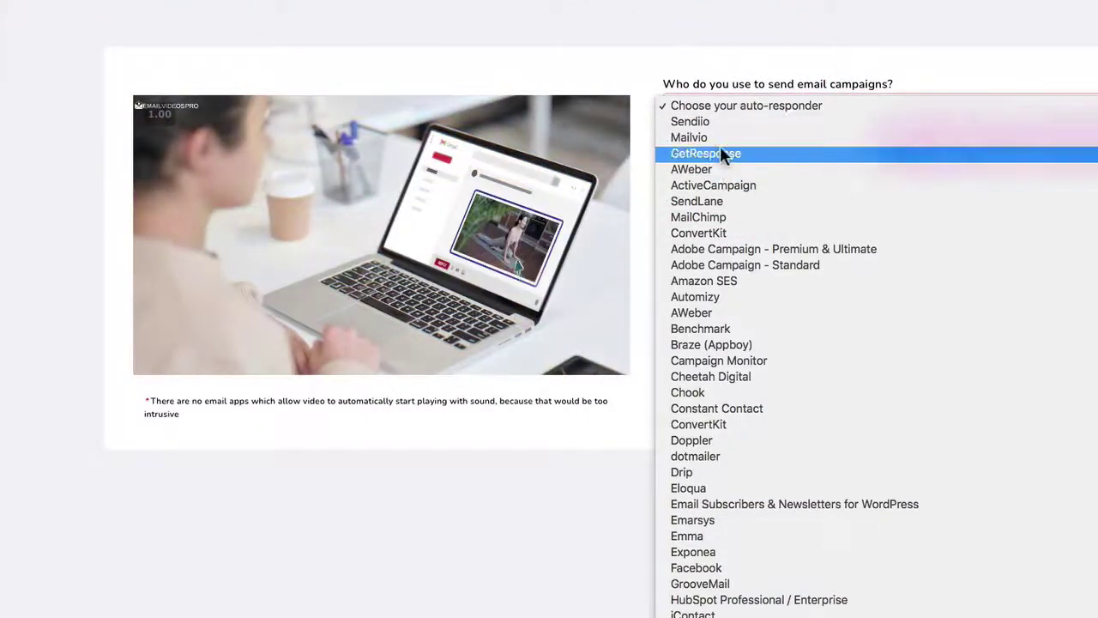
left_click(699, 170)
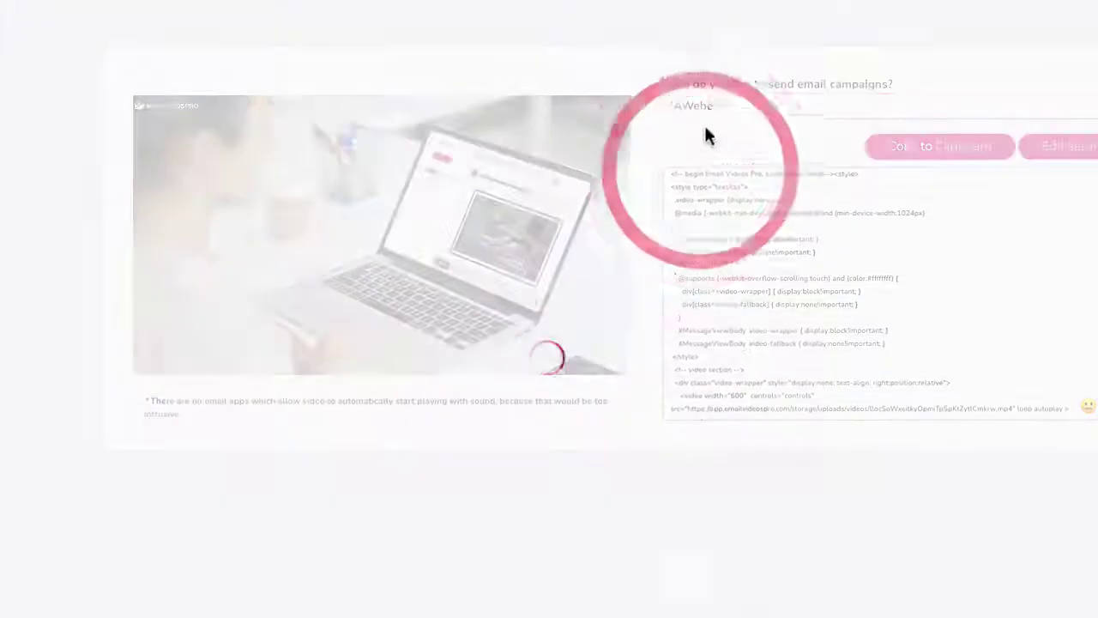
left_click(708, 105)
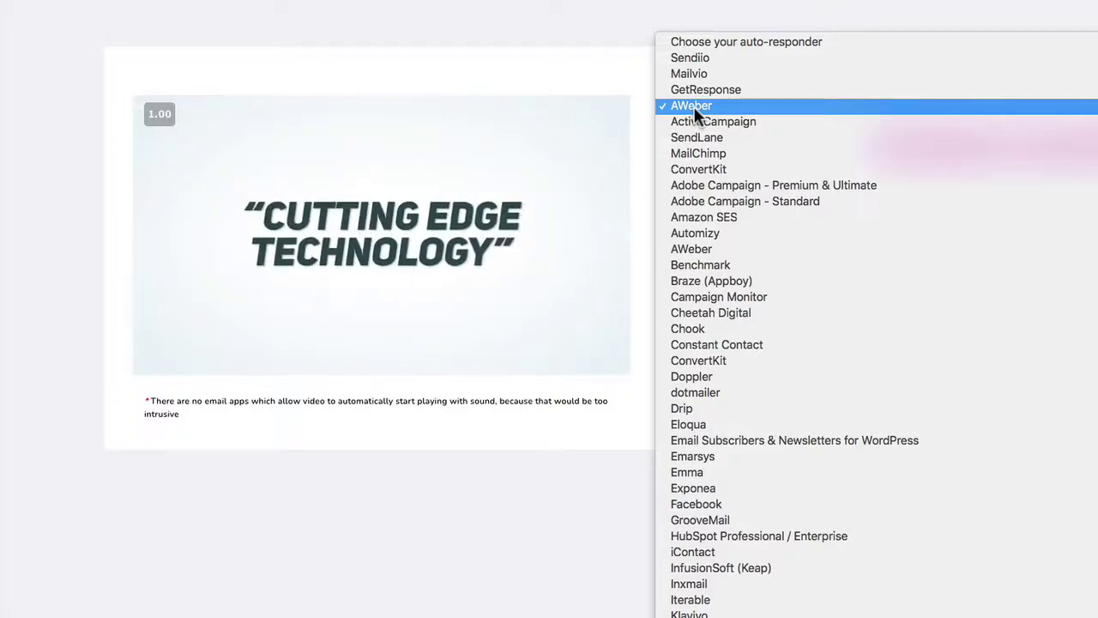
left_click(694, 107)
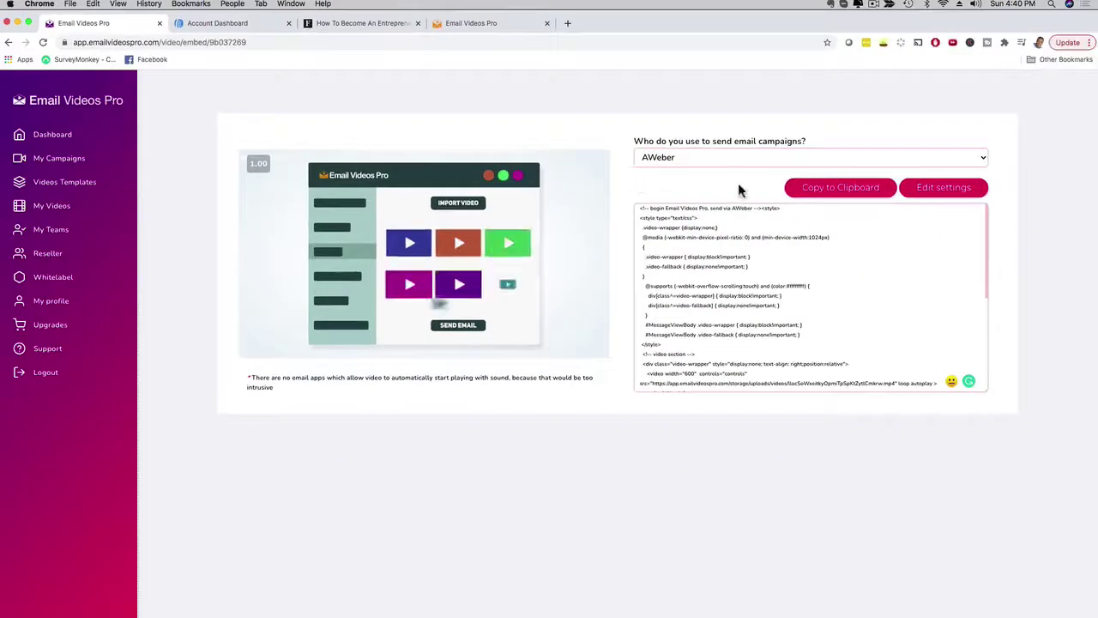
left_click(841, 197)
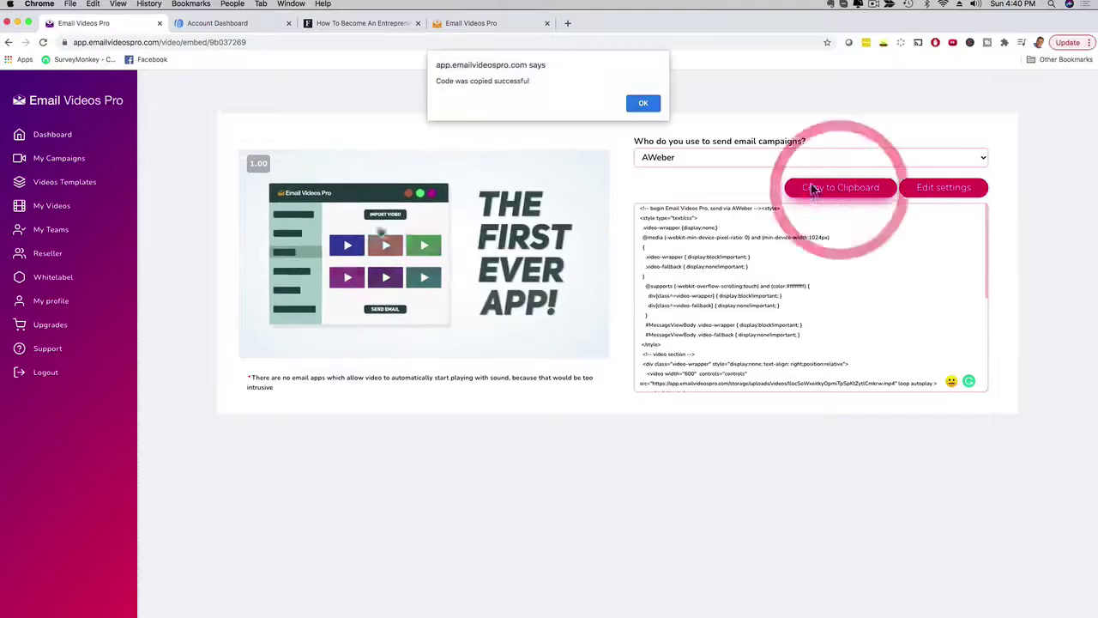
left_click(645, 102)
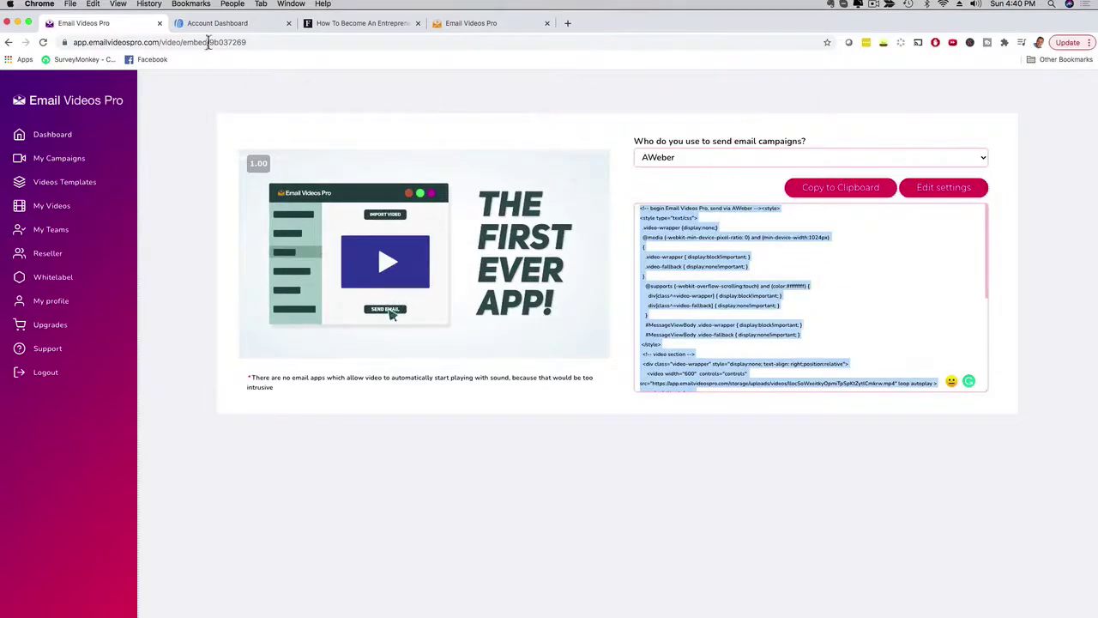